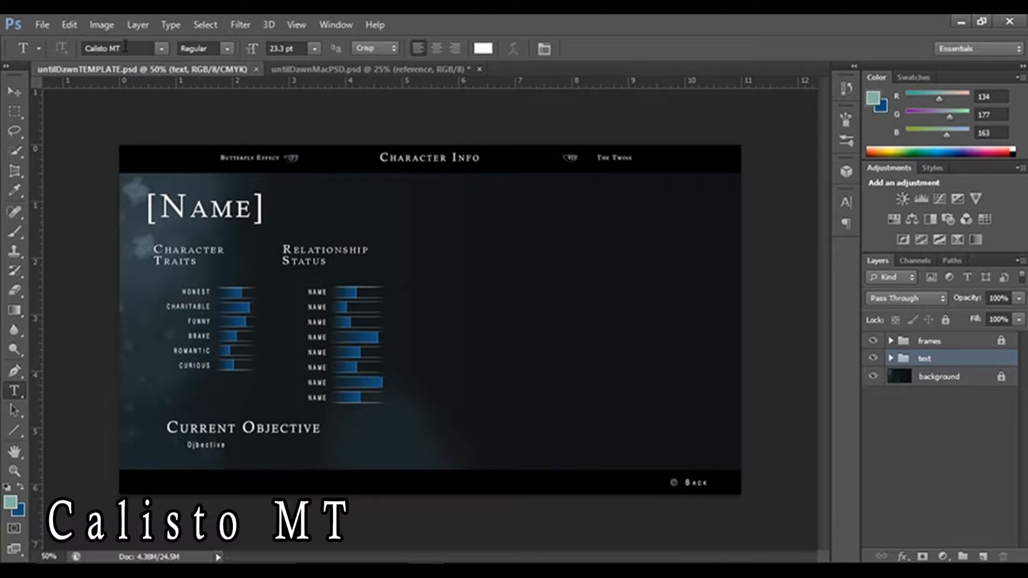
# Check the fonts used by the [Name] heading and the relationship name list, leaving the text unedited and collapsing the text group
pyautogui.click(210, 207)
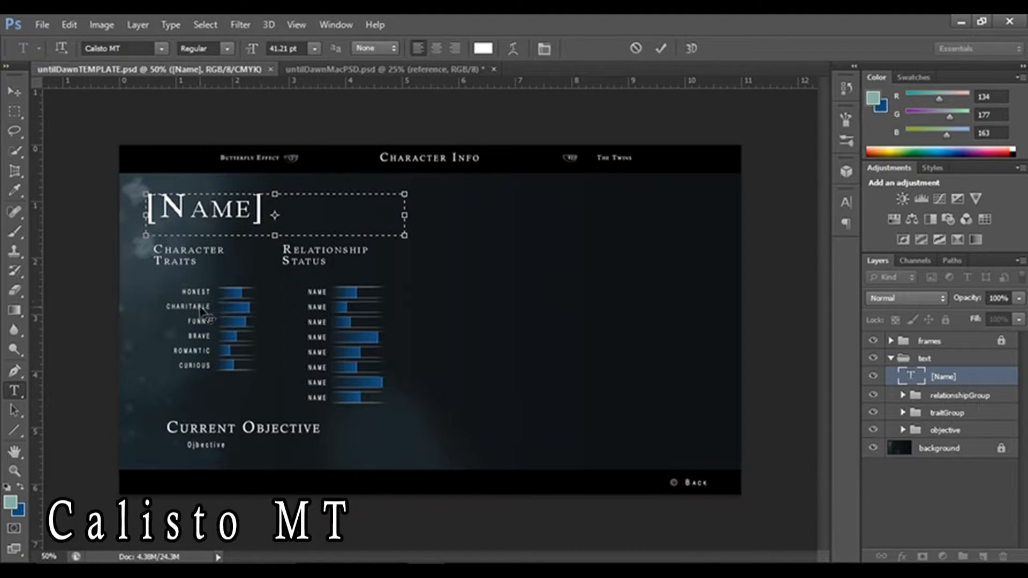
pyautogui.click(661, 49)
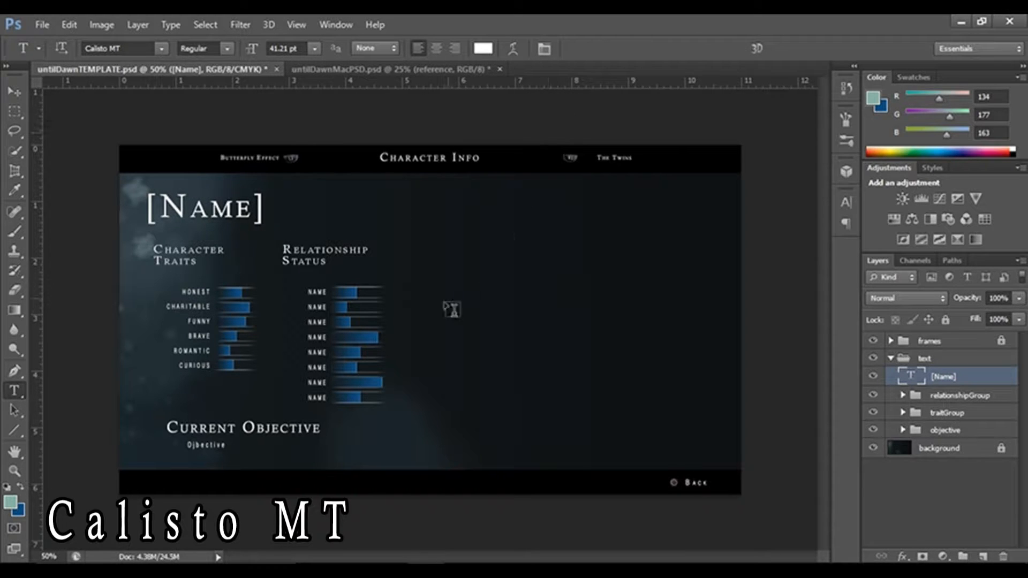
pyautogui.click(337, 307)
pyautogui.click(161, 49)
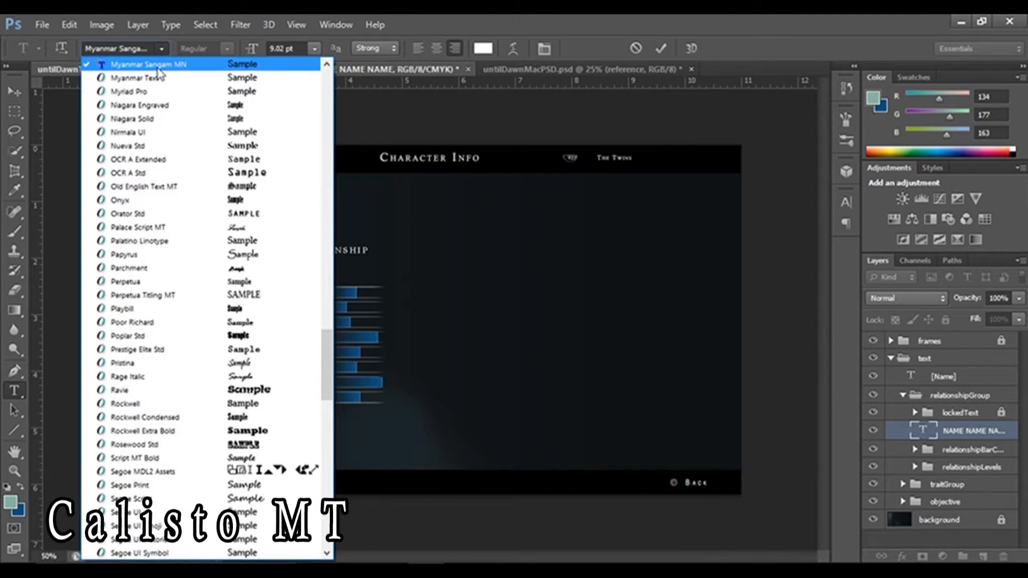
pyautogui.click(161, 50)
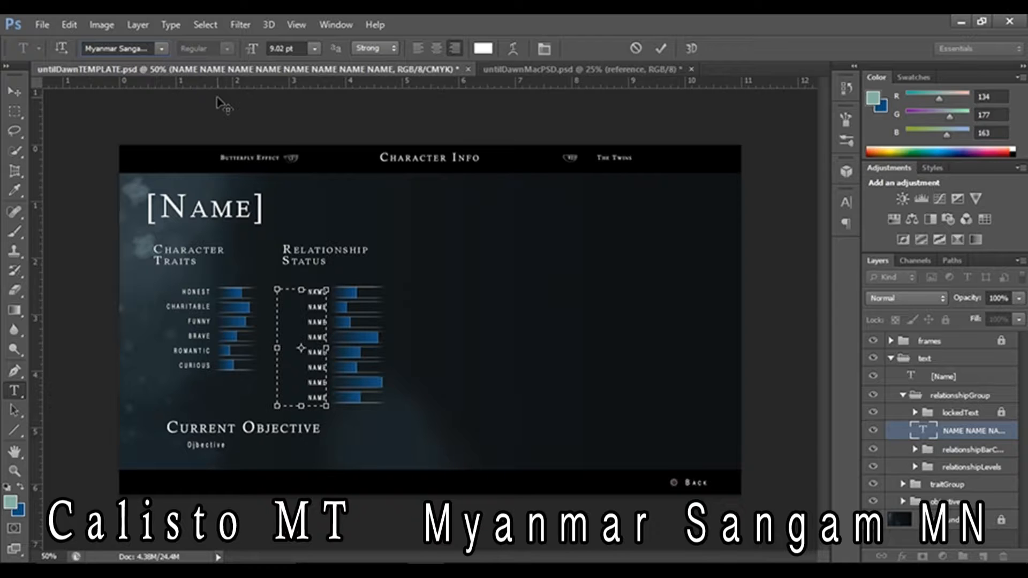
pyautogui.click(661, 48)
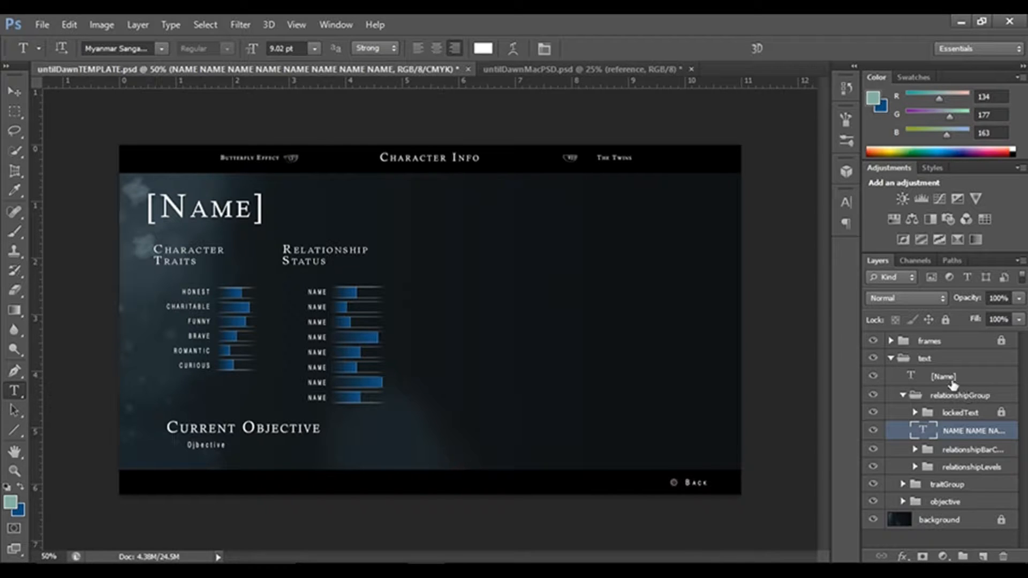
pyautogui.click(890, 359)
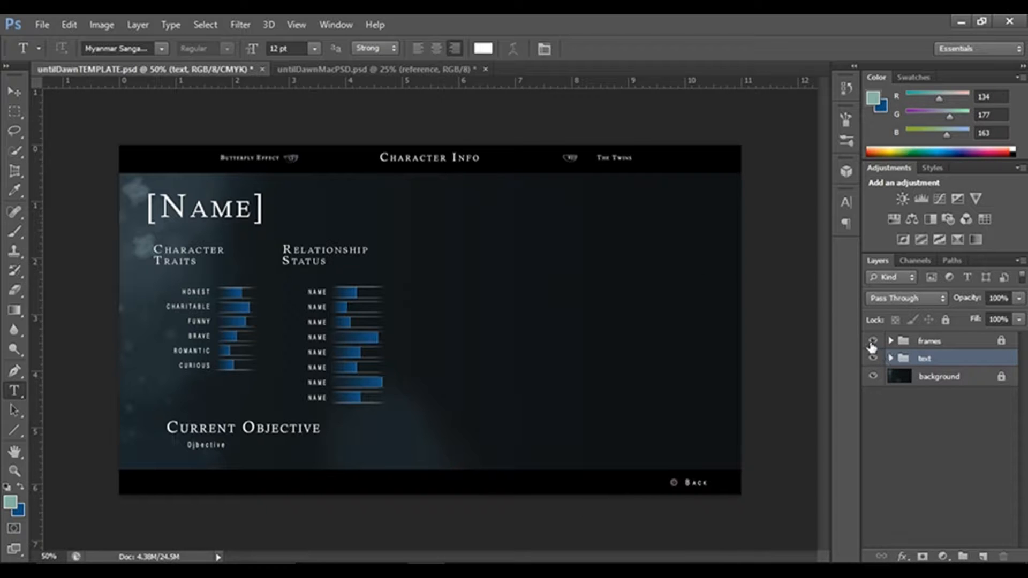
# Unlock the frames group, view the layers it contains, and lock the group again
pyautogui.click(1000, 343)
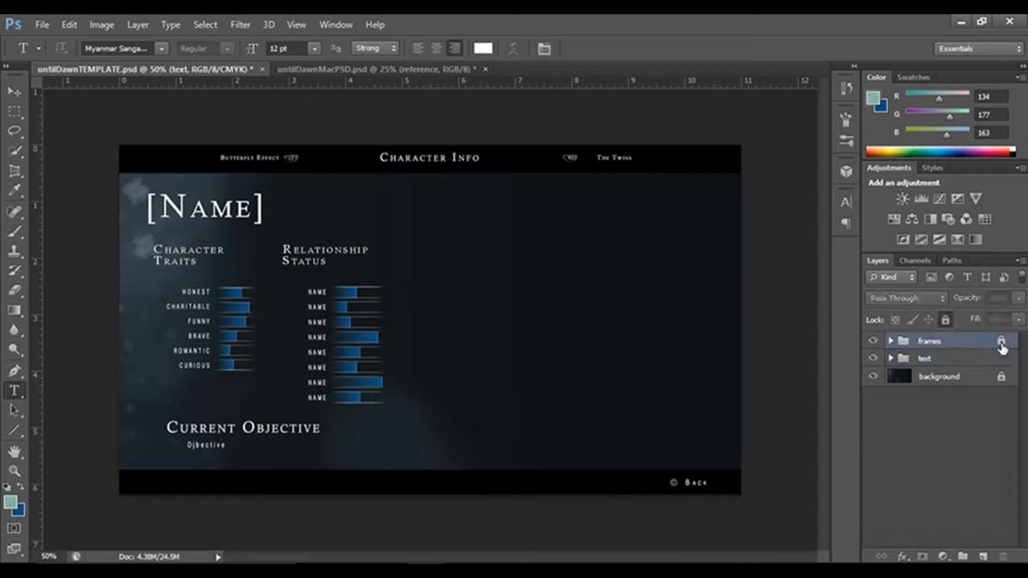
pyautogui.click(946, 323)
pyautogui.click(946, 325)
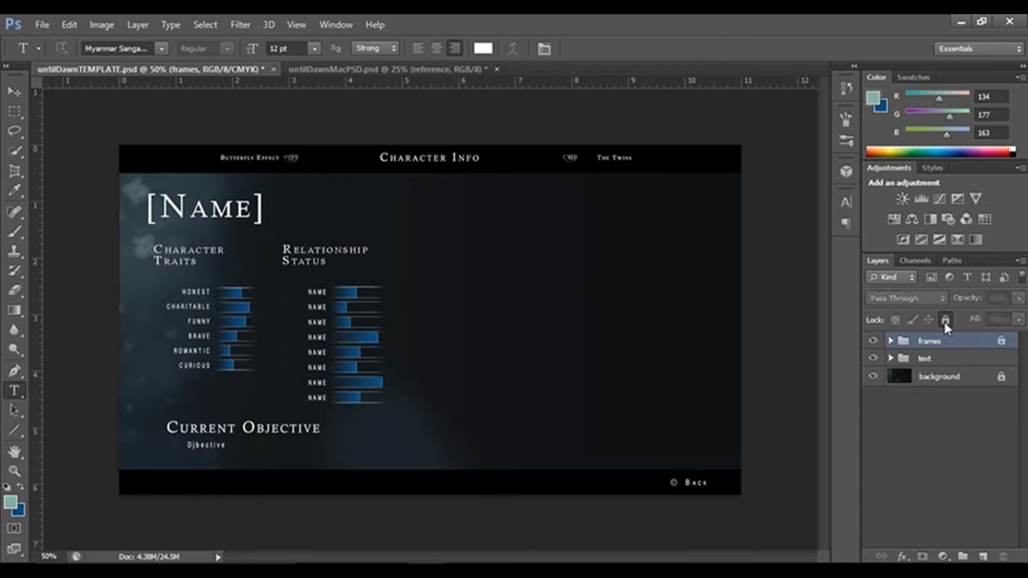
pyautogui.click(945, 323)
pyautogui.click(891, 341)
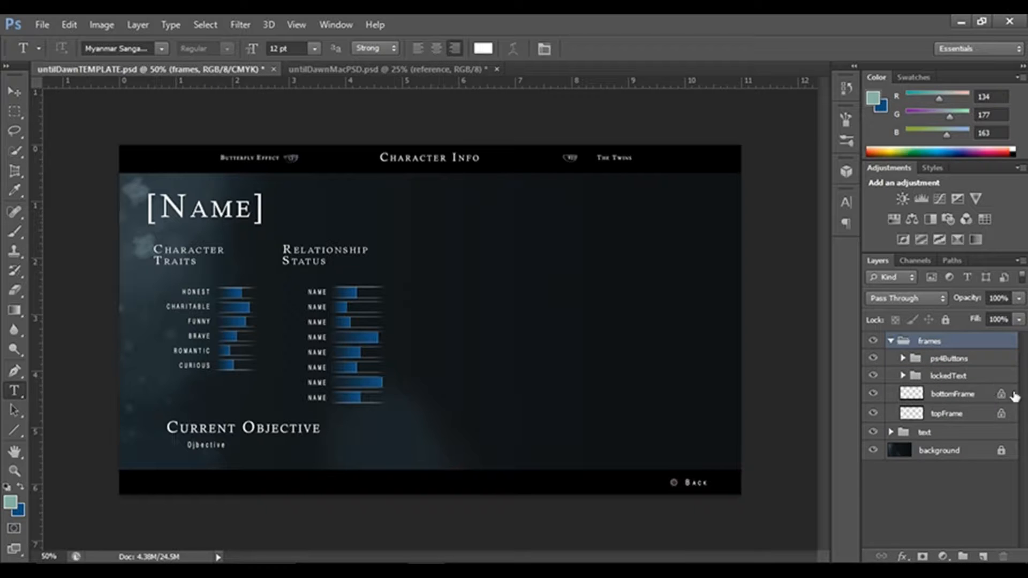
pyautogui.click(891, 341)
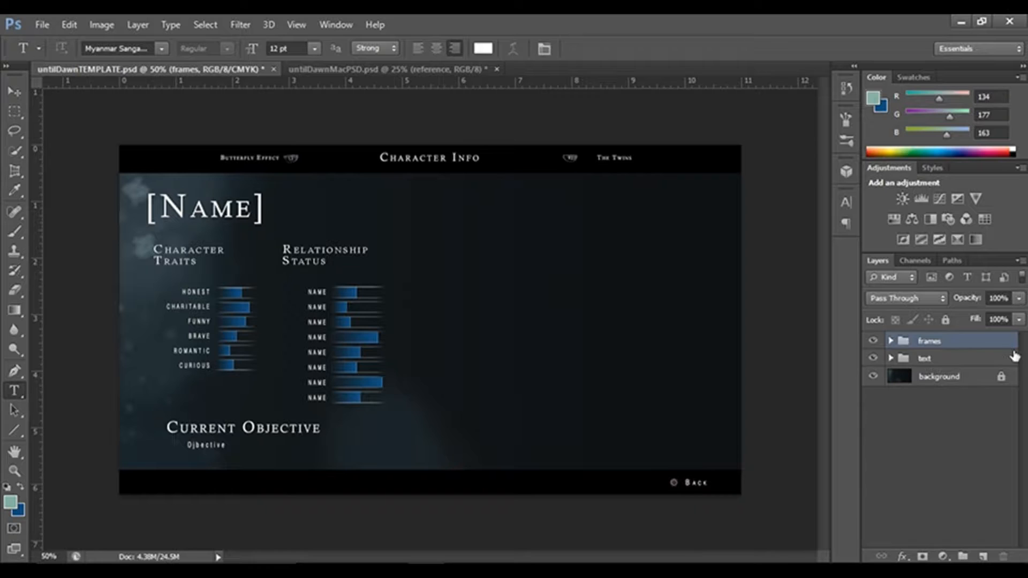
pyautogui.click(945, 323)
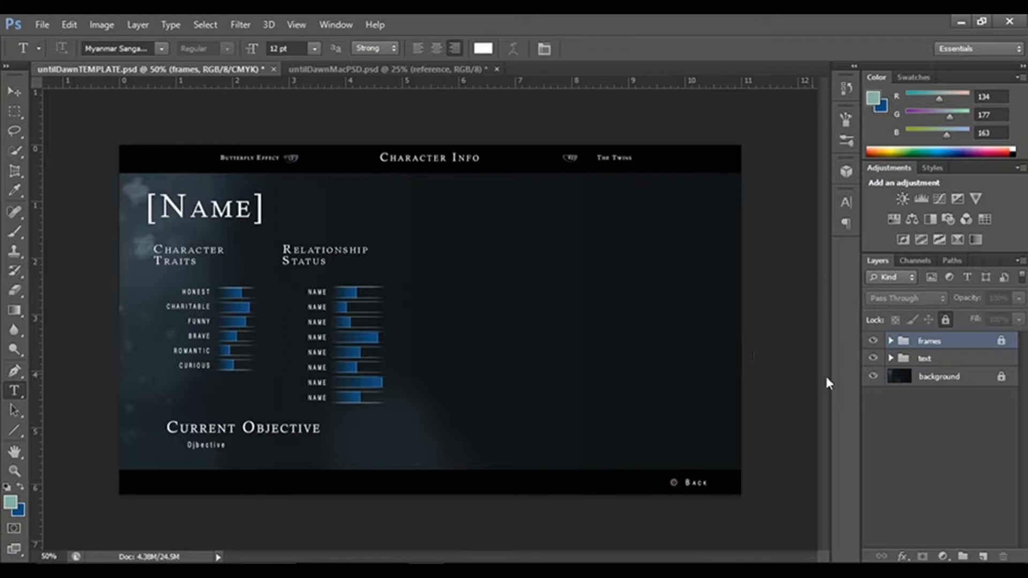
# Toggle the visibility of the frames group to see which parts of the template it holds
pyautogui.click(872, 342)
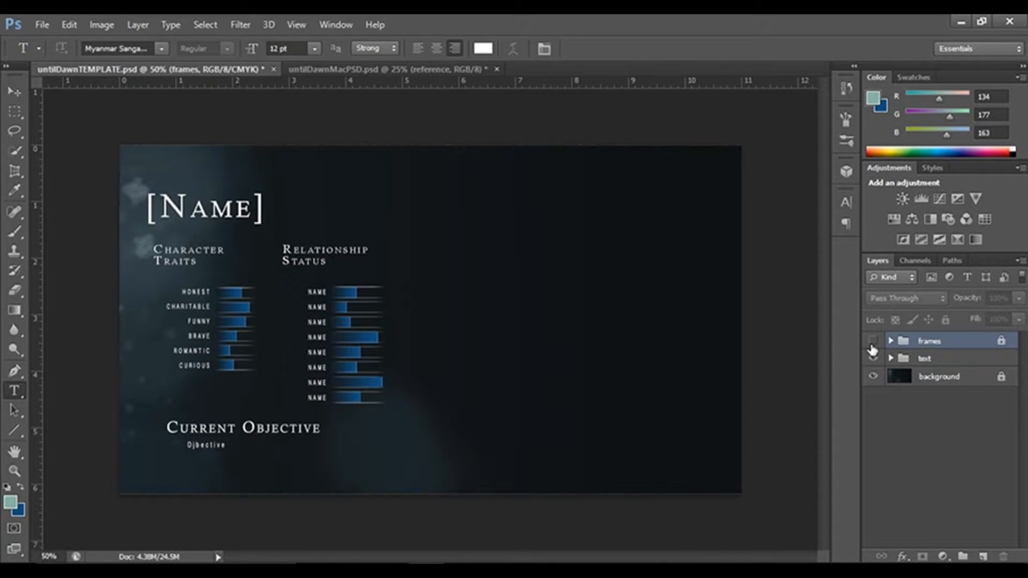
pyautogui.click(873, 342)
pyautogui.click(872, 342)
pyautogui.click(873, 345)
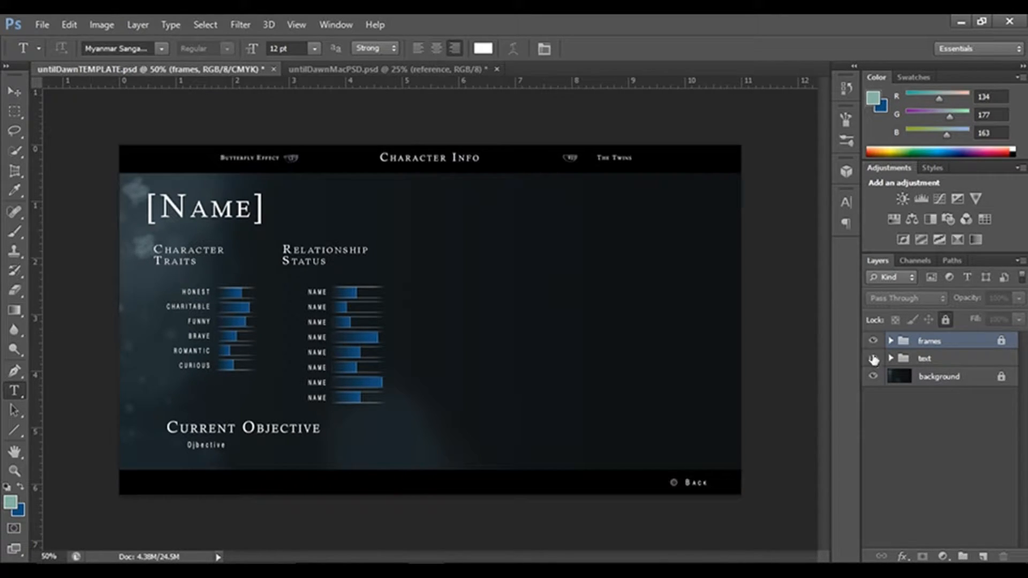
# Replace the [Name] heading in the text group with the character's name
pyautogui.click(891, 359)
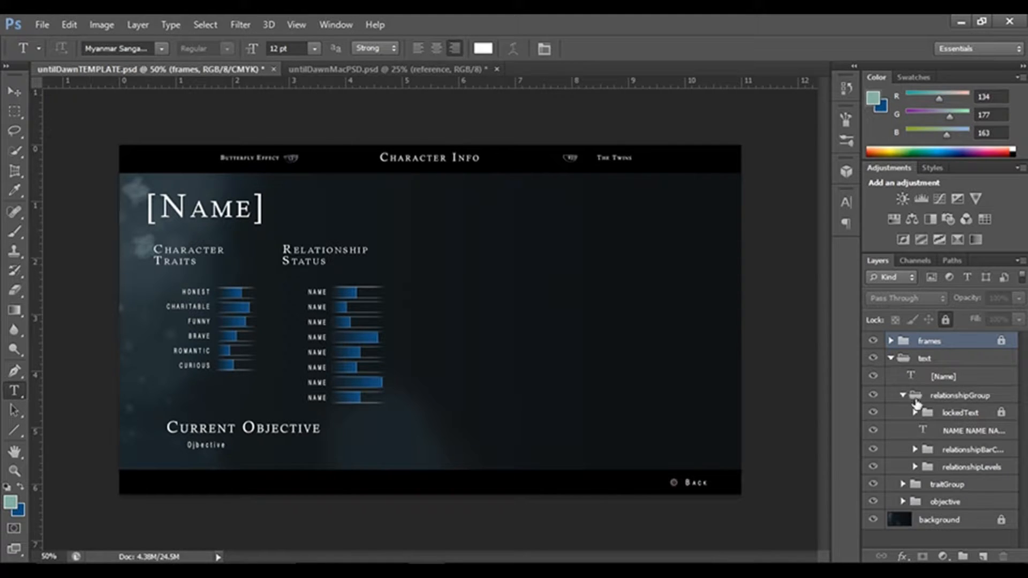
pyautogui.click(941, 382)
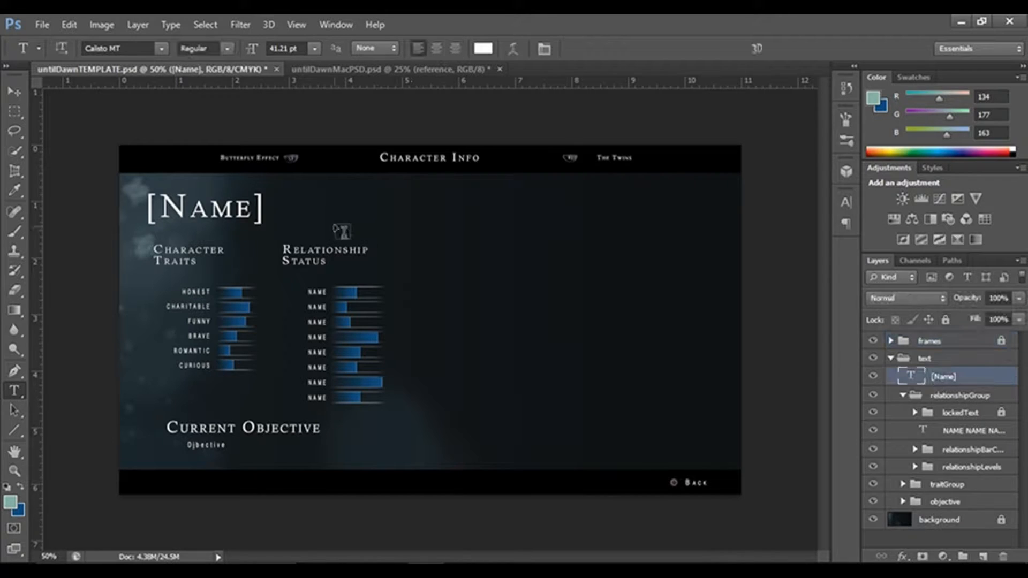
pyautogui.click(210, 207)
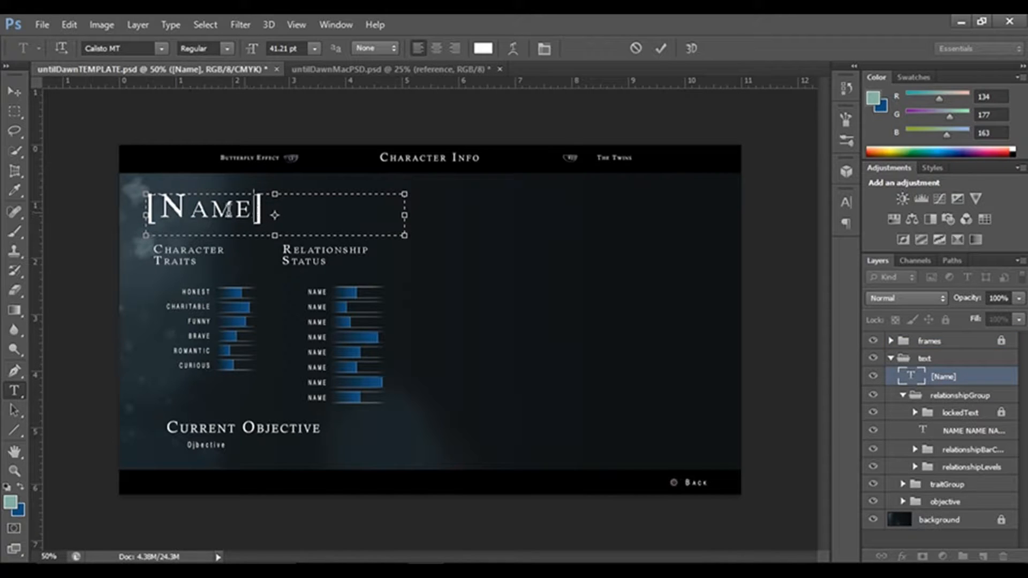
pyautogui.moveTo(255, 215); pyautogui.dragTo(172, 207)
pyautogui.moveTo(269, 215); pyautogui.dragTo(145, 212)
pyautogui.write('Mackenzie')
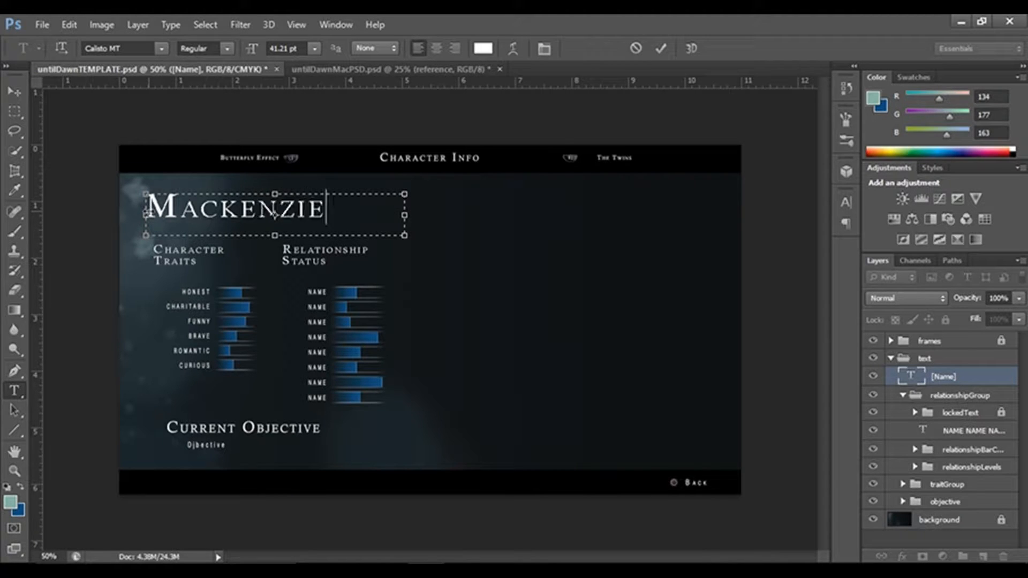
pyautogui.click(659, 48)
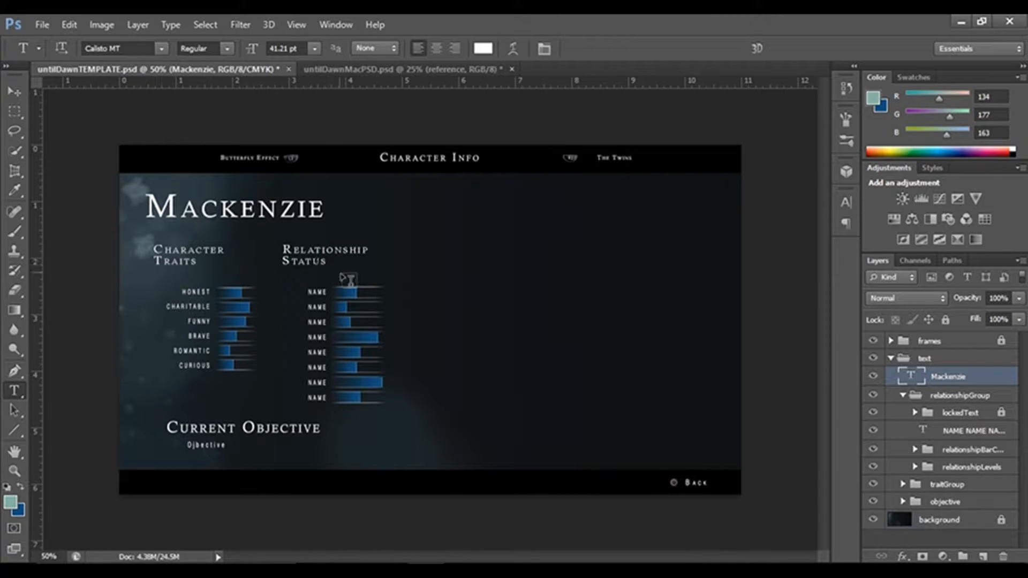
# Toggle the visibility of the lockedText group inside relationshipGroup to see which elements it contains
pyautogui.click(961, 413)
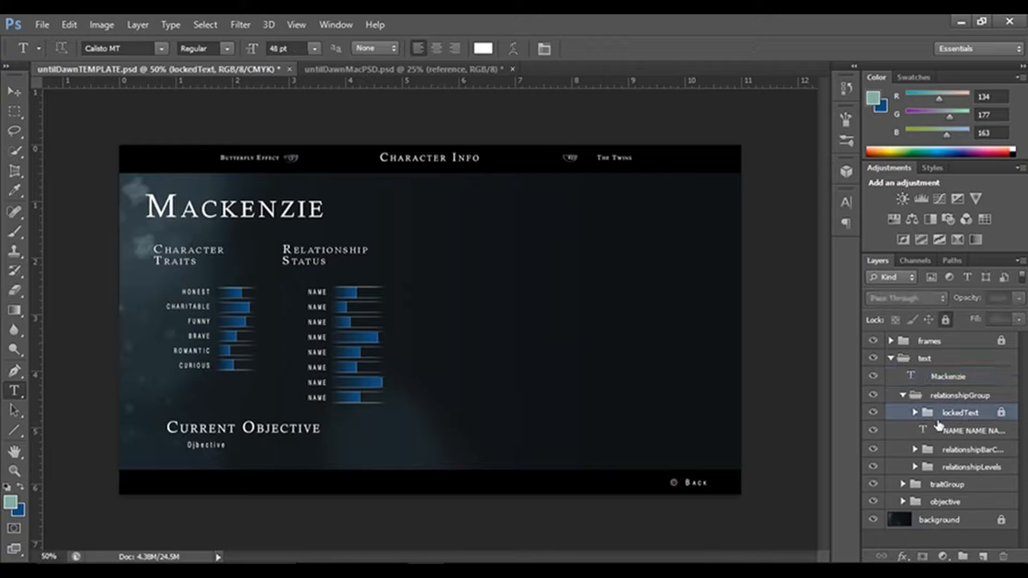
pyautogui.click(873, 414)
pyautogui.click(873, 413)
pyautogui.click(873, 413)
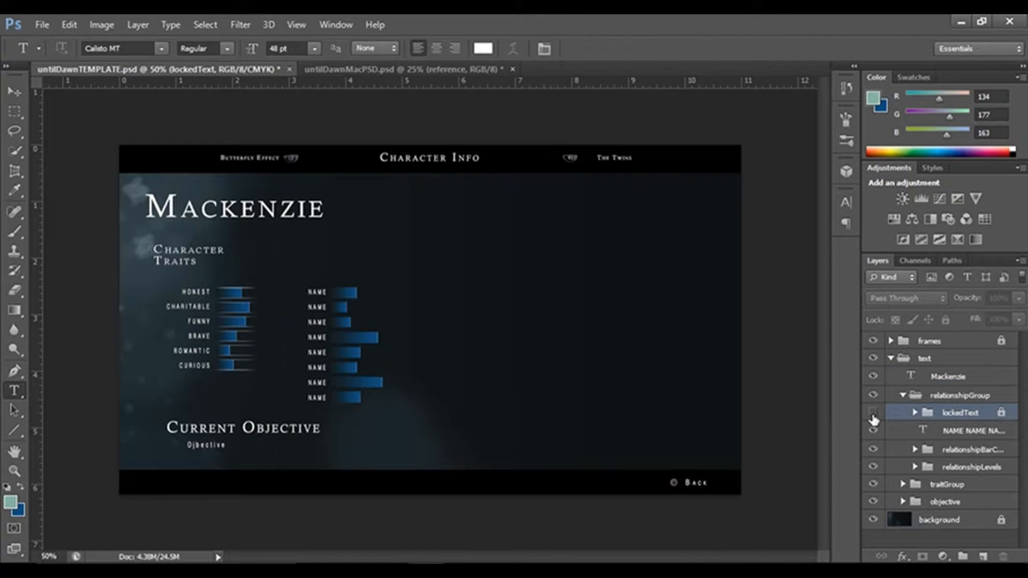
pyautogui.click(873, 413)
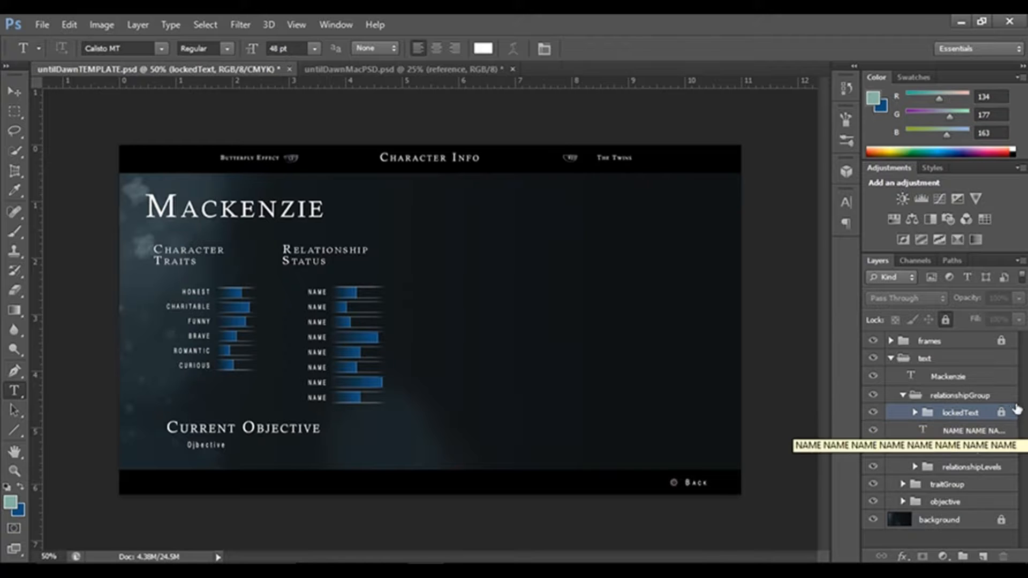
# Replace the first relationship name with GEORGE BUSH and widen the text box so it fits on one line
pyautogui.click(965, 431)
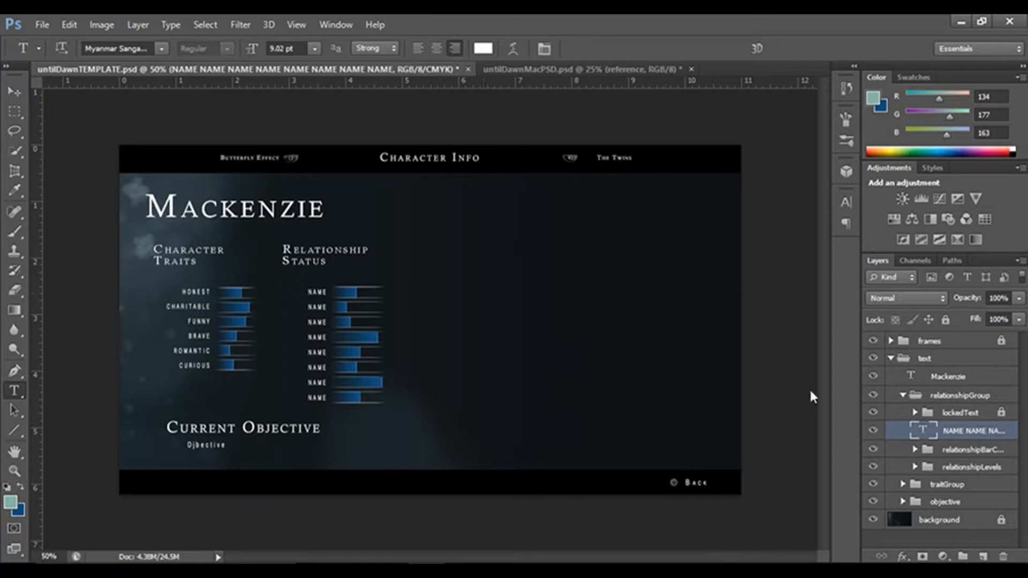
pyautogui.click(314, 292)
pyautogui.moveTo(310, 292); pyautogui.dragTo(332, 293)
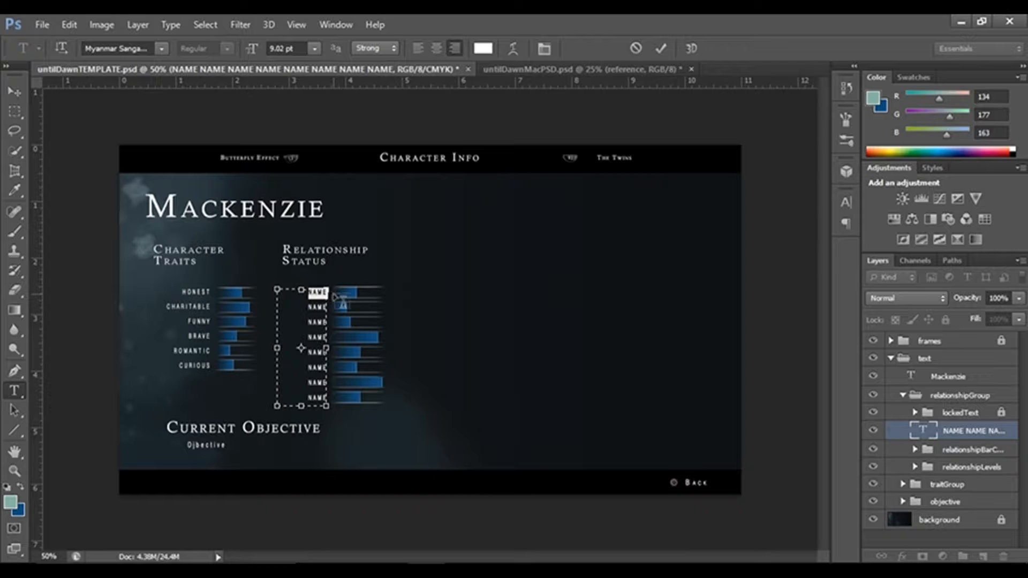
pyautogui.press('BackSpace')
pyautogui.write('GEORG')
pyautogui.write('GE')
pyautogui.write(' BUSH')
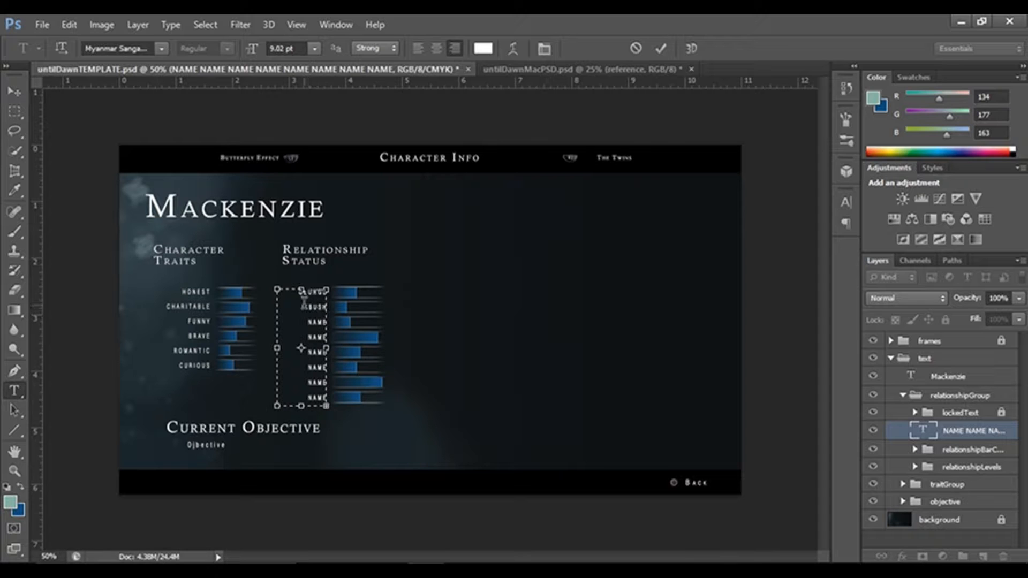
pyautogui.hotkey('ctrl', '+')
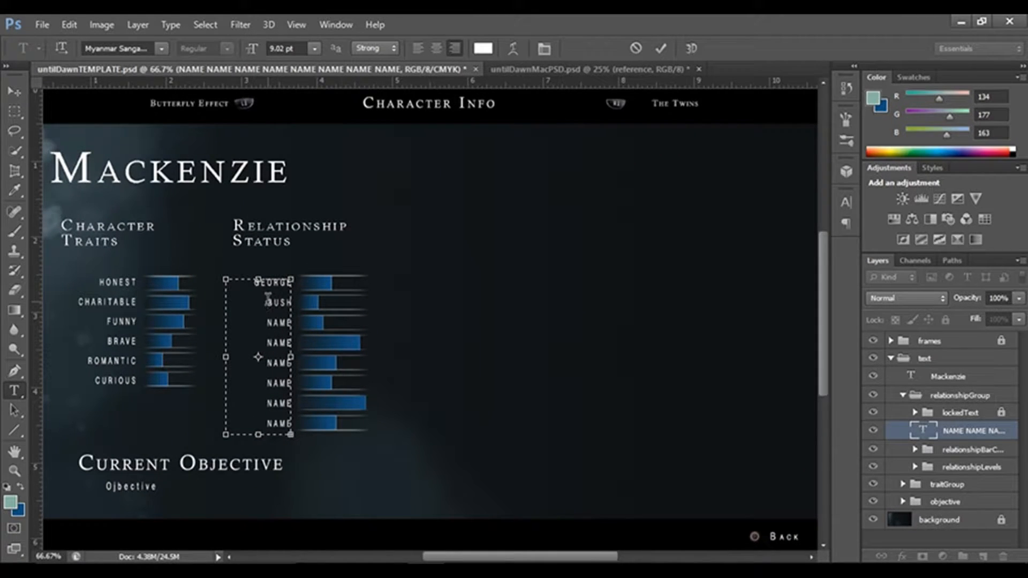
pyautogui.press('BackSpace')
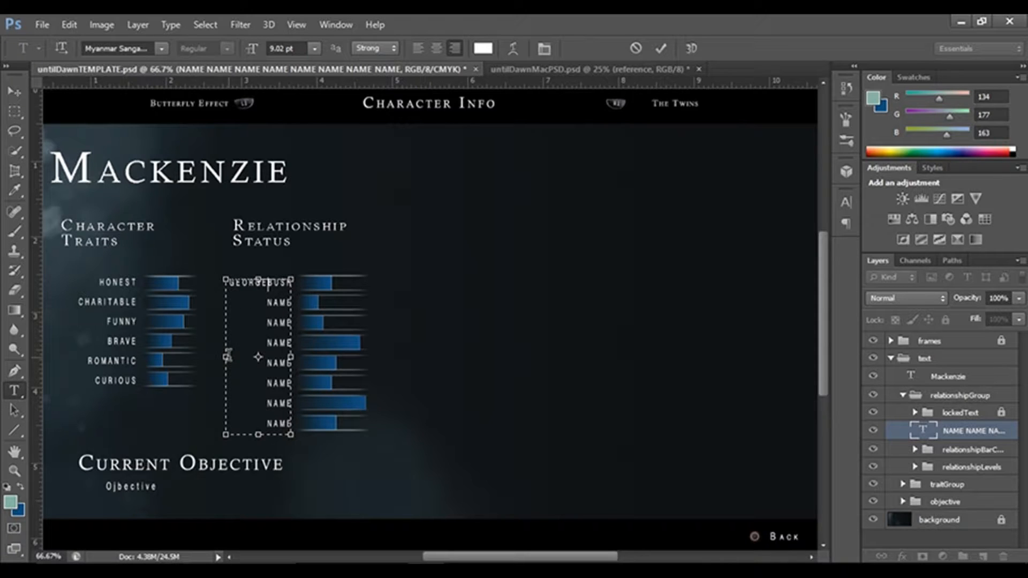
pyautogui.moveTo(226, 357); pyautogui.dragTo(216, 356)
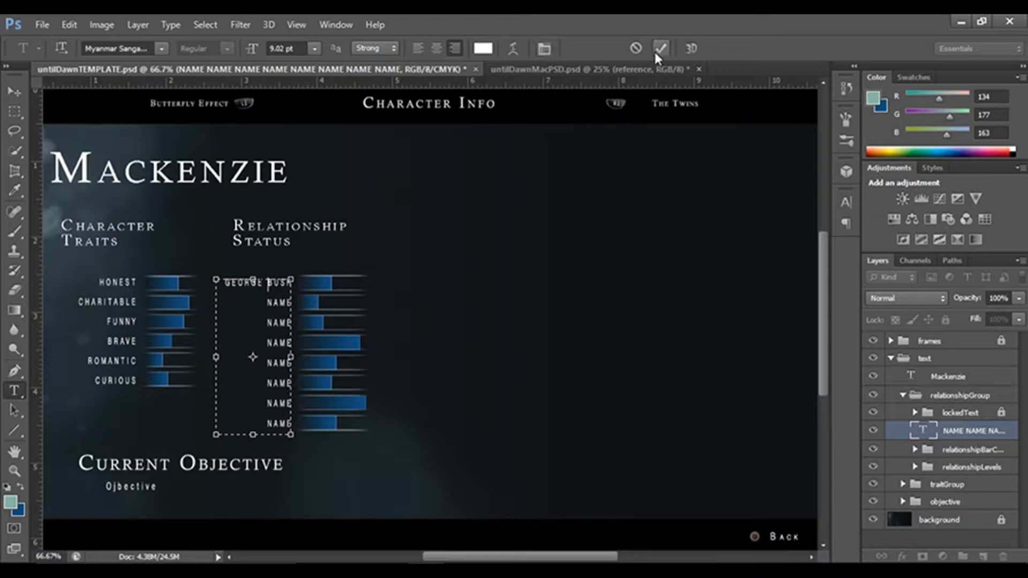
# Replace the second, third and fourth relationship names with JEB BUSH, OBAMA and MICHELLE
pyautogui.moveTo(266, 303); pyautogui.dragTo(297, 309)
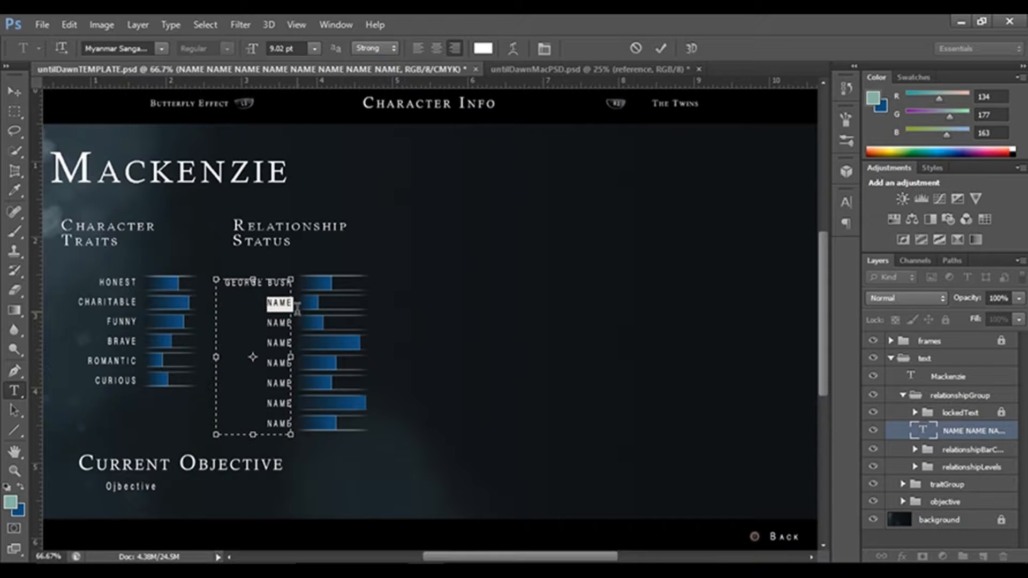
pyautogui.write('JEB BUSH')
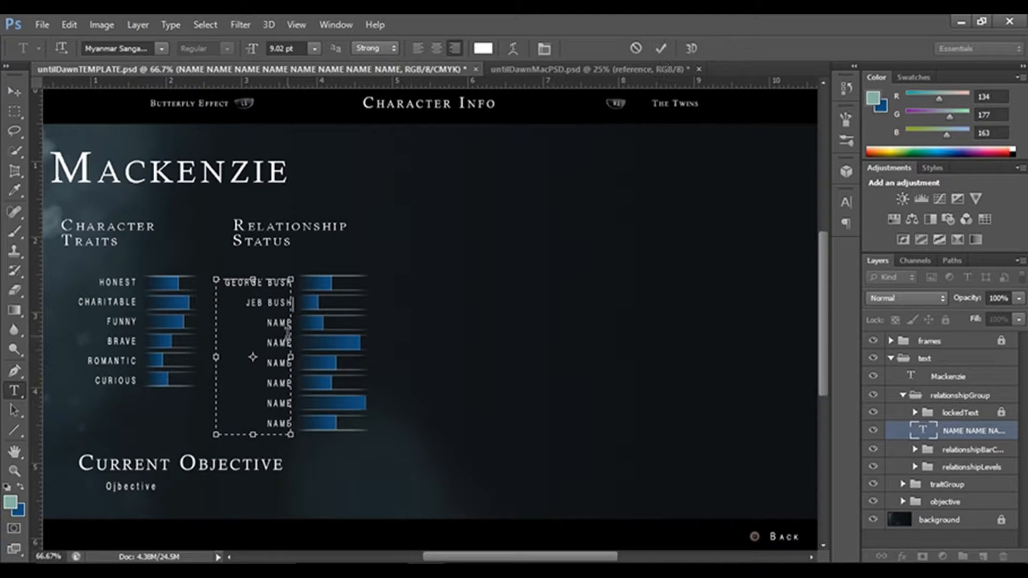
pyautogui.moveTo(292, 324); pyautogui.dragTo(266, 324)
pyautogui.write('OBAMA')
pyautogui.moveTo(267, 344); pyautogui.dragTo(293, 344)
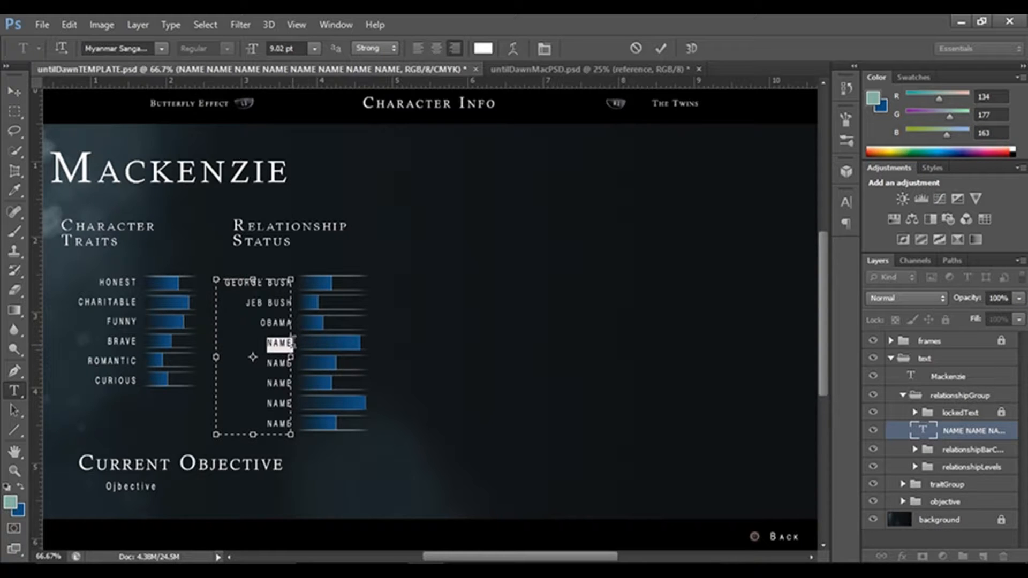
pyautogui.click(293, 344)
pyautogui.write('MICHELLE')
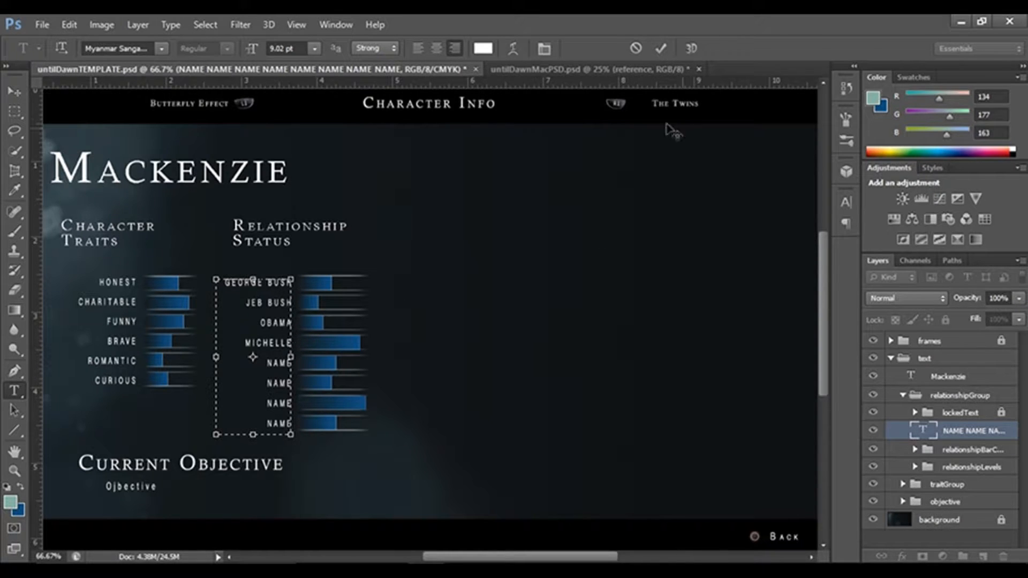
pyautogui.click(660, 49)
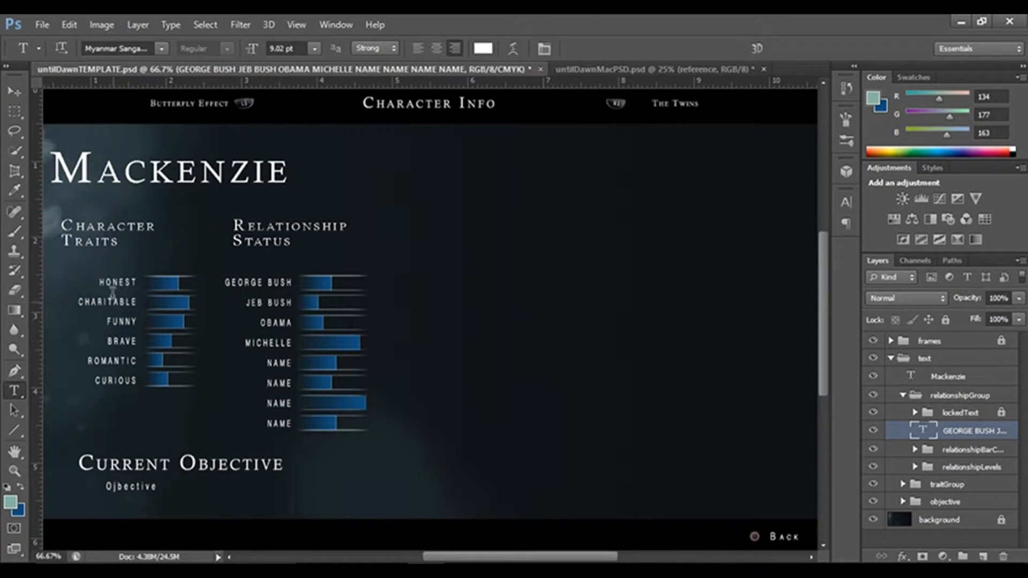
# Toggle the visibility of the relationshipBarCAPS group to see what it affects on the relationship bars
pyautogui.click(962, 455)
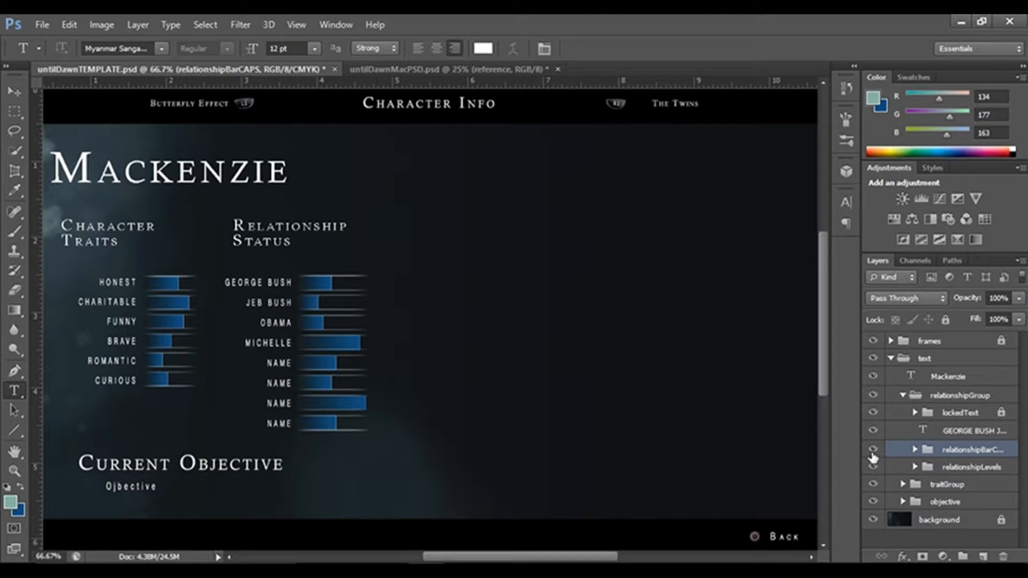
pyautogui.click(873, 453)
pyautogui.click(873, 453)
pyautogui.click(873, 451)
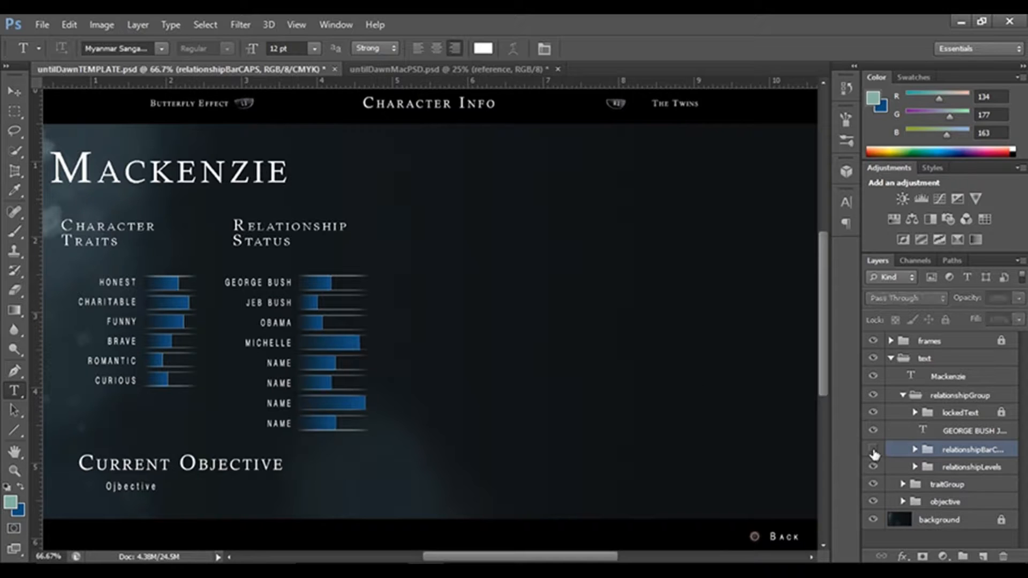
pyautogui.click(873, 451)
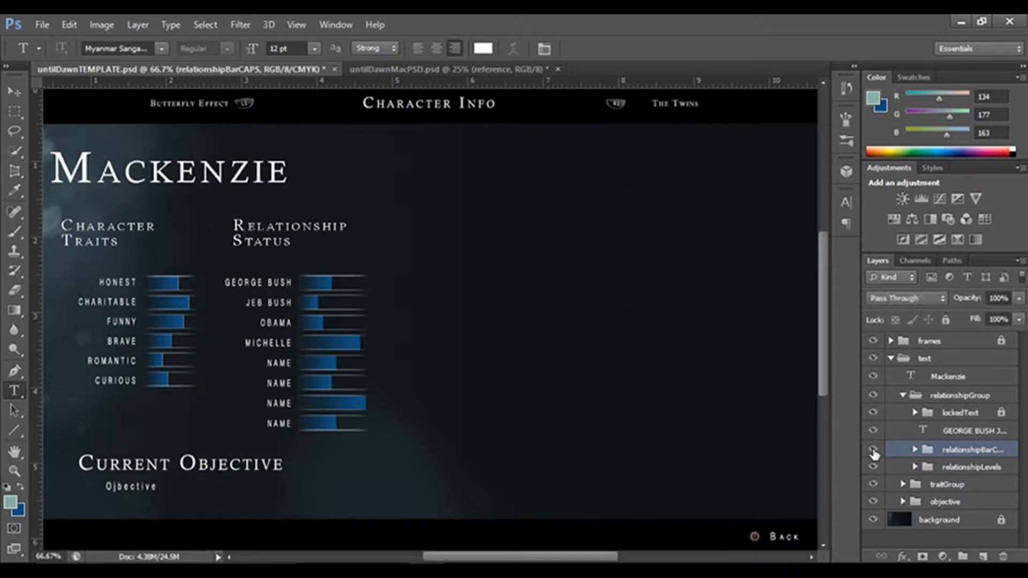
# Stretch the bluebar1 level in the relationshipLevels group horizontally to about 126% width, keeping its starting edge fixed
pyautogui.click(967, 469)
pyautogui.click(915, 467)
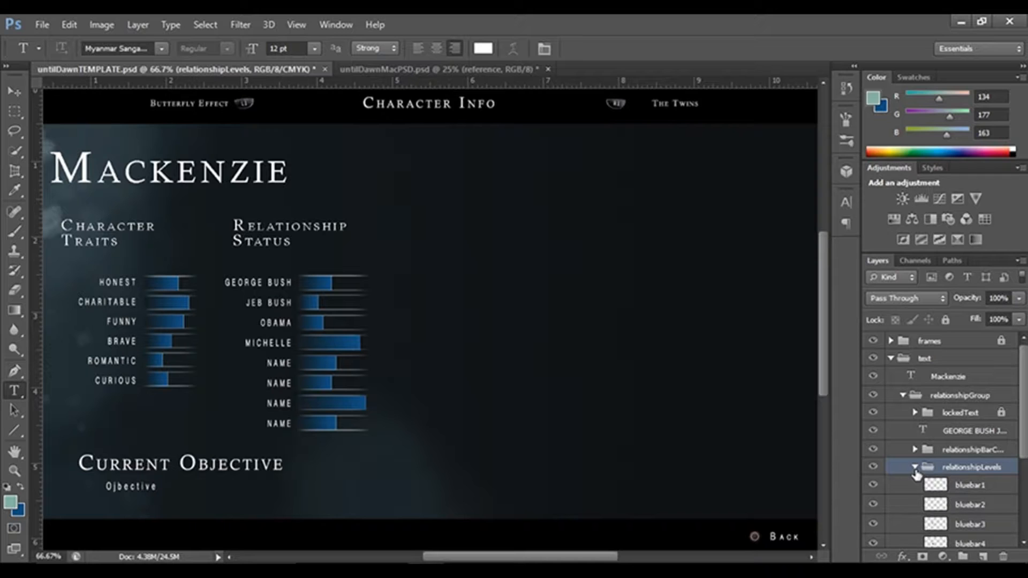
pyautogui.click(967, 487)
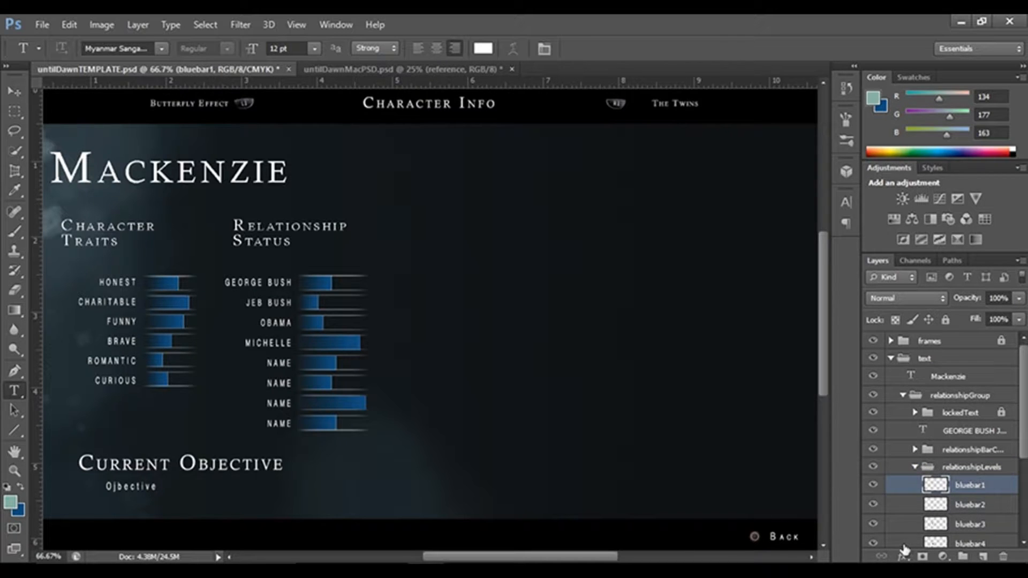
pyautogui.hotkey('ctrl', 't')
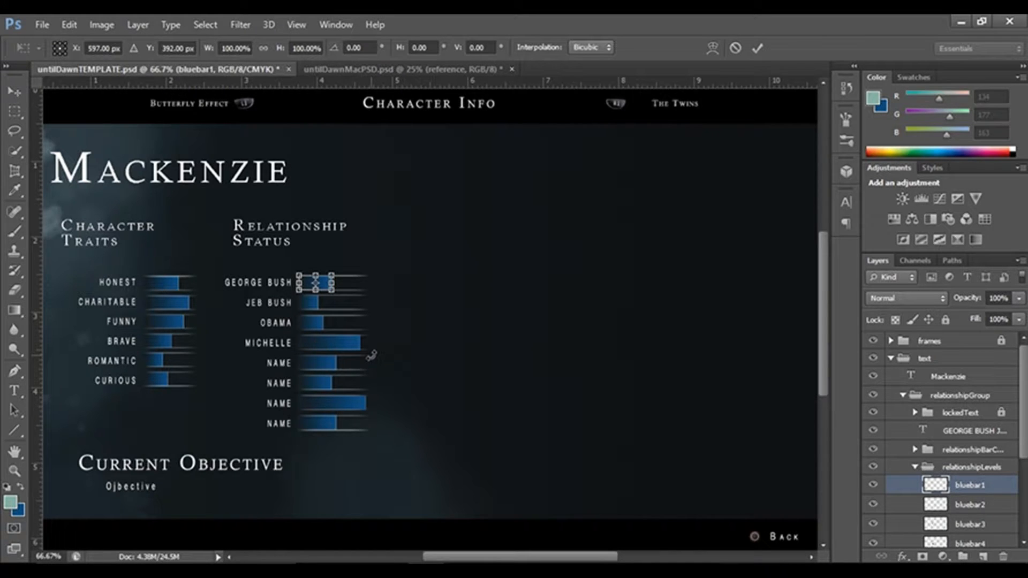
pyautogui.hotkey('ctrl', '+')
pyautogui.moveTo(360, 353); pyautogui.dragTo(603, 335)
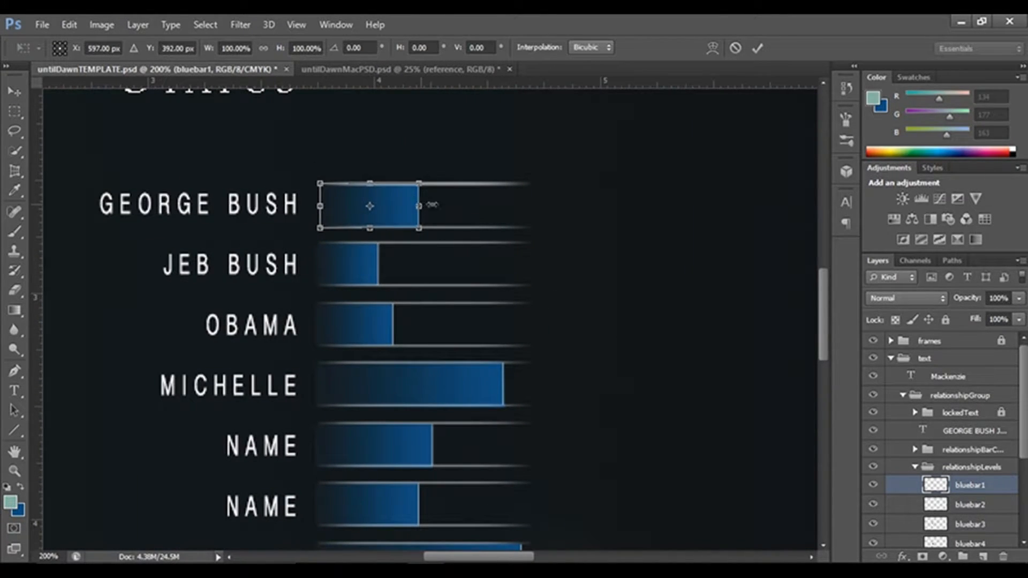
pyautogui.moveTo(432, 205)
pyautogui.mouseDown()
pyautogui.moveTo(485, 205)
pyautogui.moveTo(404, 211)
pyautogui.moveTo(447, 213)
pyautogui.mouseUp()
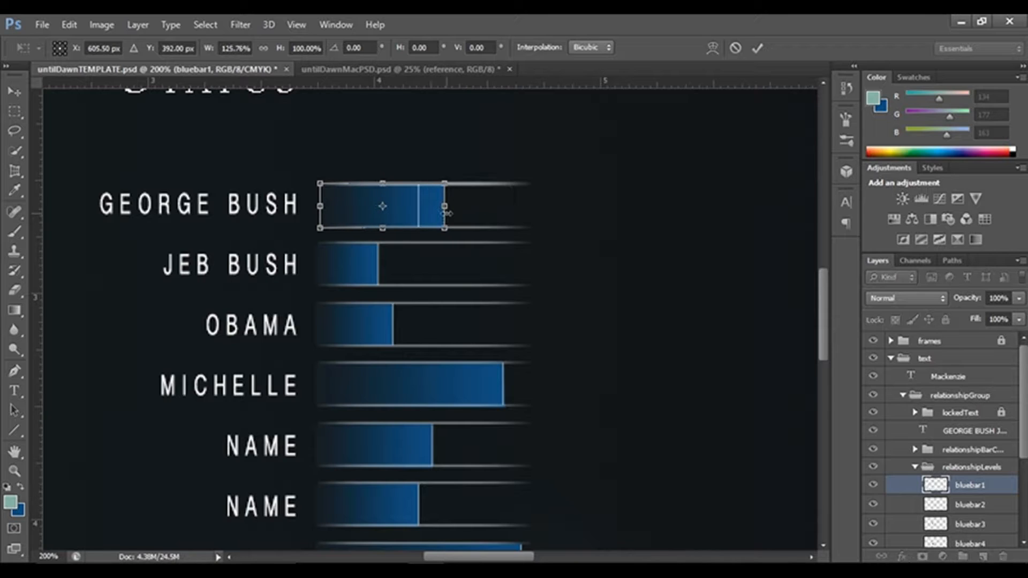
pyautogui.click(757, 48)
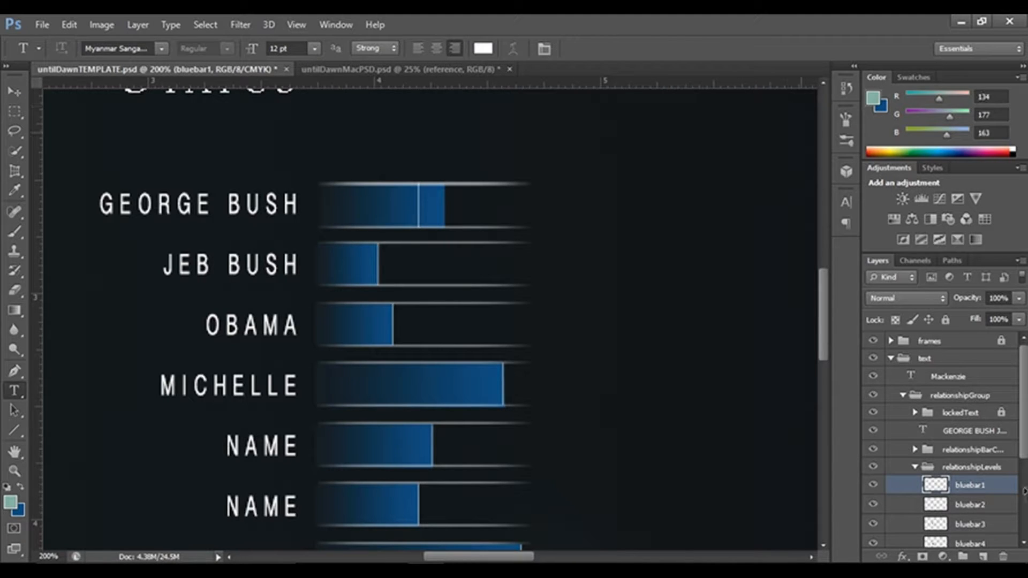
# Move the relatCap1 line from the relationshipBarCAPS group to the end of the widened GEORGE BUSH bar
pyautogui.click(915, 449)
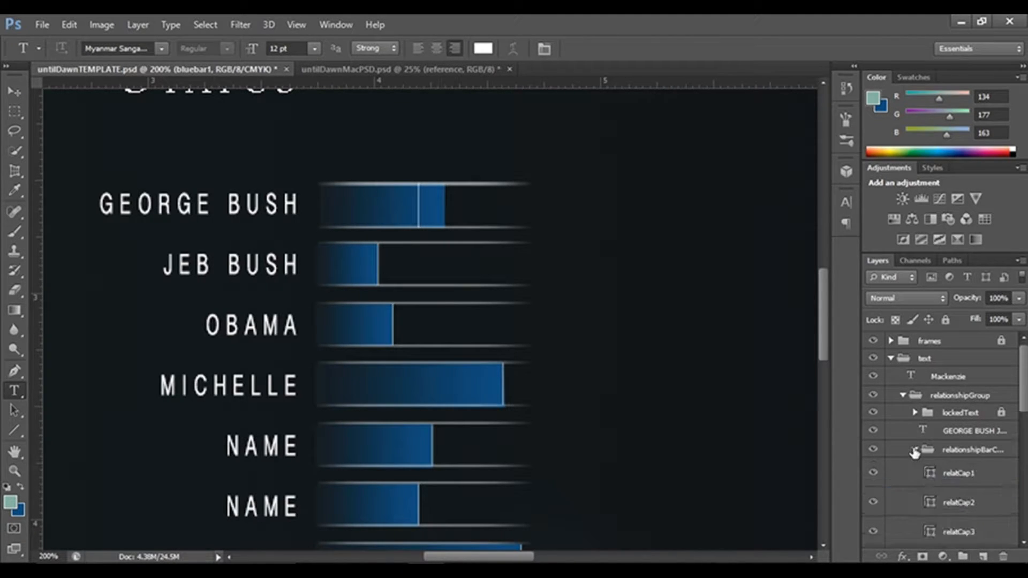
pyautogui.scroll(-5, 957, 467)
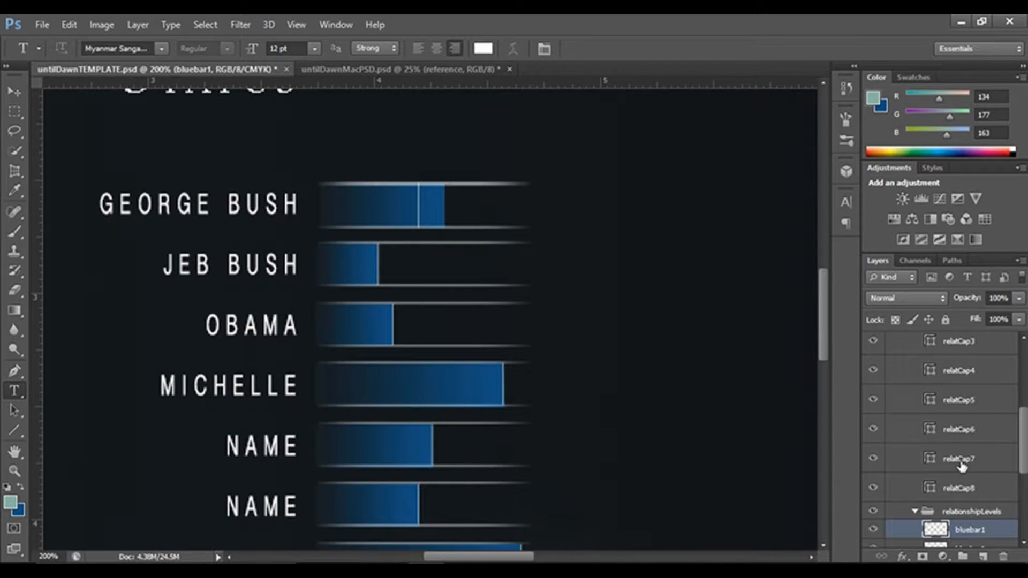
pyautogui.scroll(3, 963, 471)
pyautogui.scroll(-4, 972, 476)
pyautogui.scroll(-1, 974, 476)
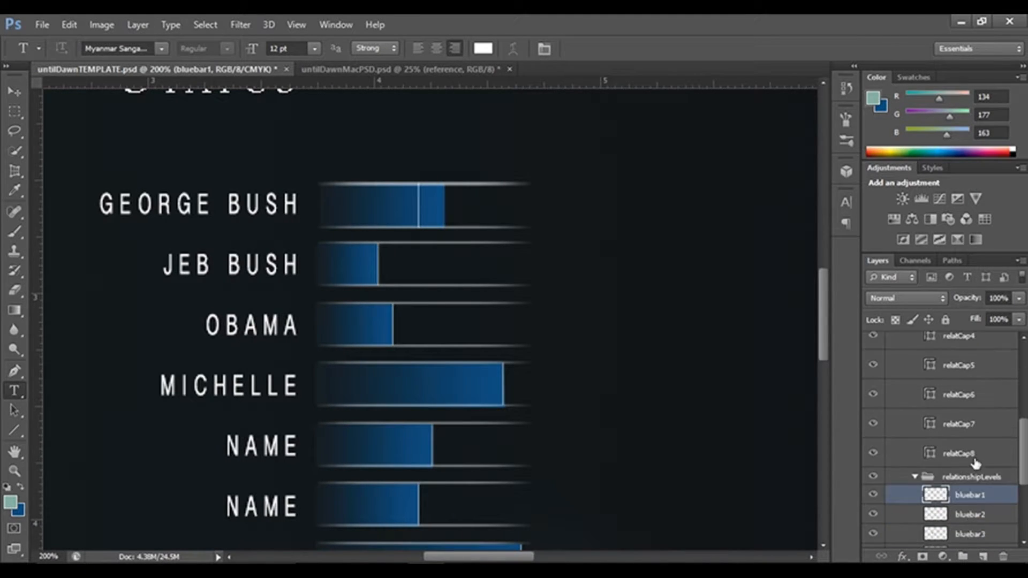
pyautogui.scroll(8, 971, 504)
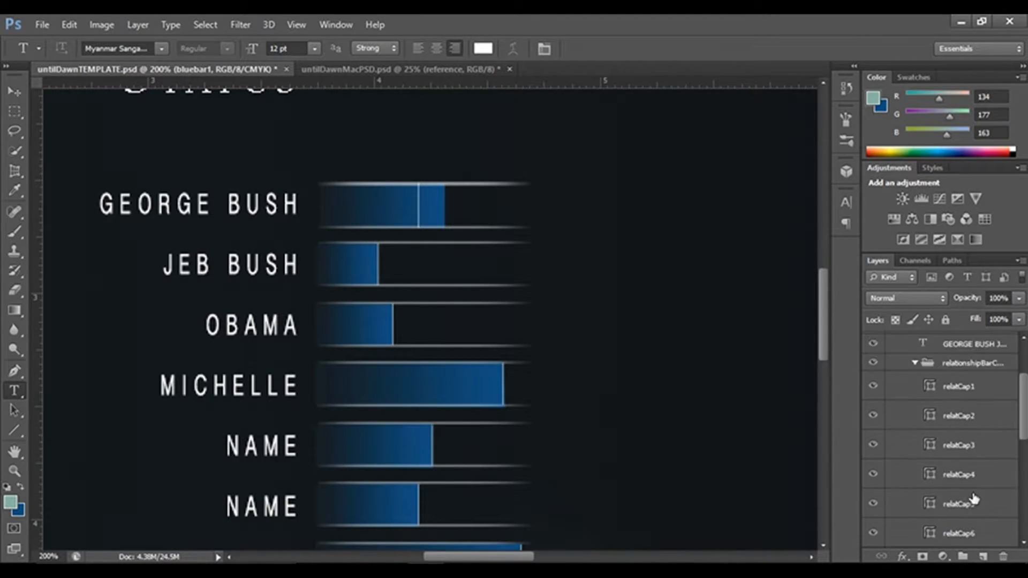
pyautogui.click(957, 400)
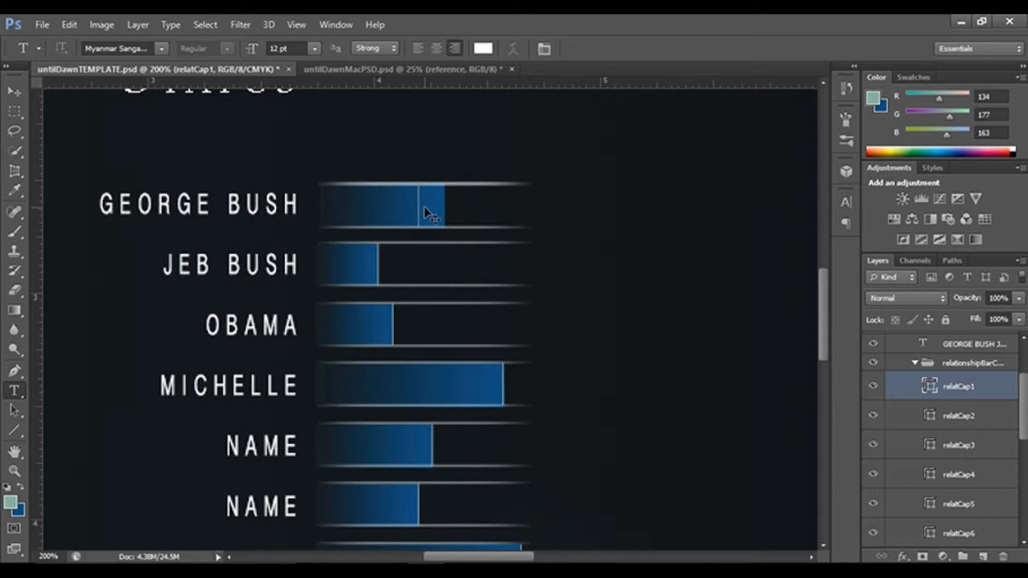
pyautogui.hotkey('ctrl', '+')
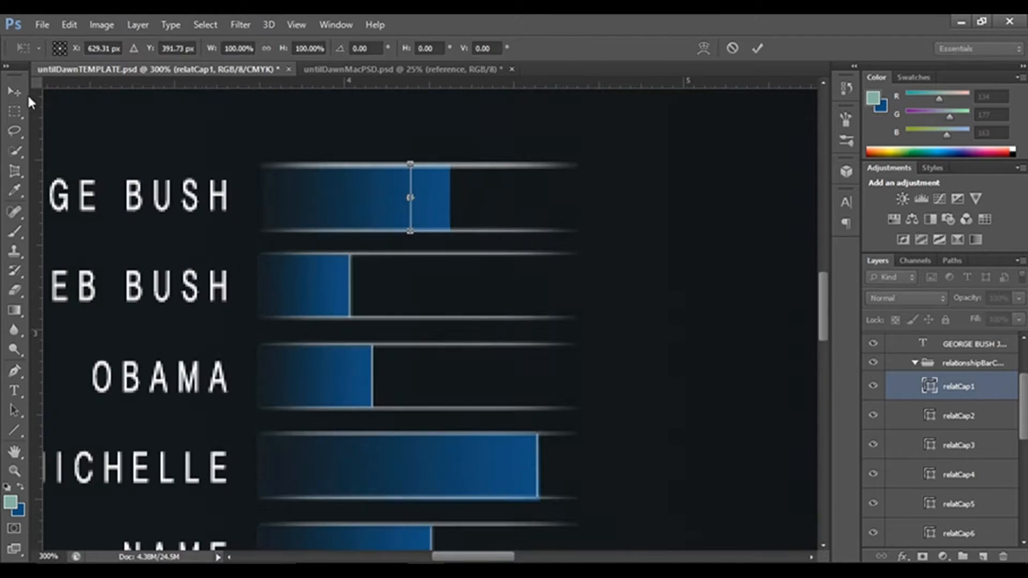
pyautogui.click(16, 94)
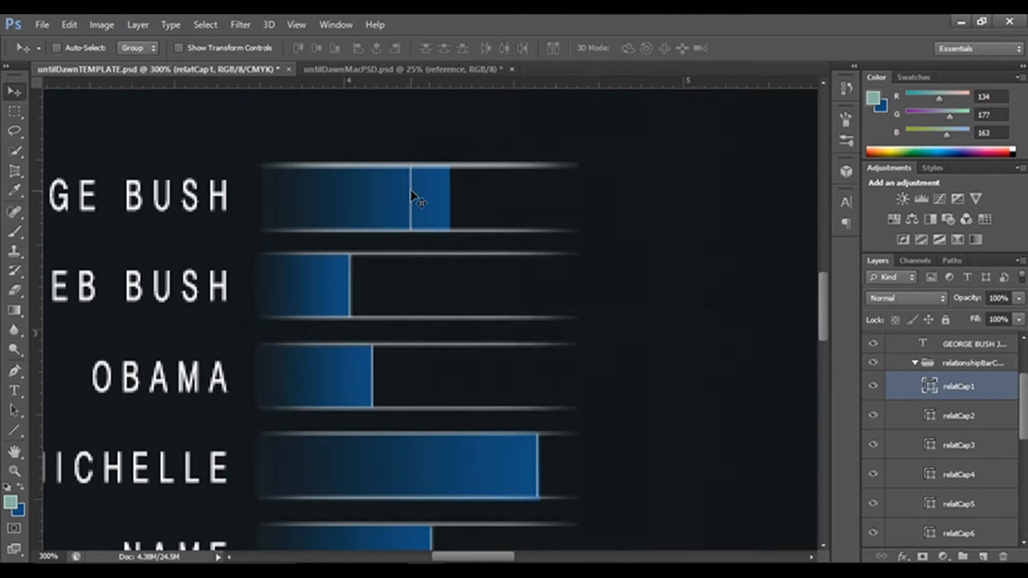
pyautogui.moveTo(415, 198); pyautogui.dragTo(450, 202)
# Stretch the bluebar2 level beside JEB BUSH horizontally to about 124% width
pyautogui.scroll(-5, 969, 425)
pyautogui.click(981, 498)
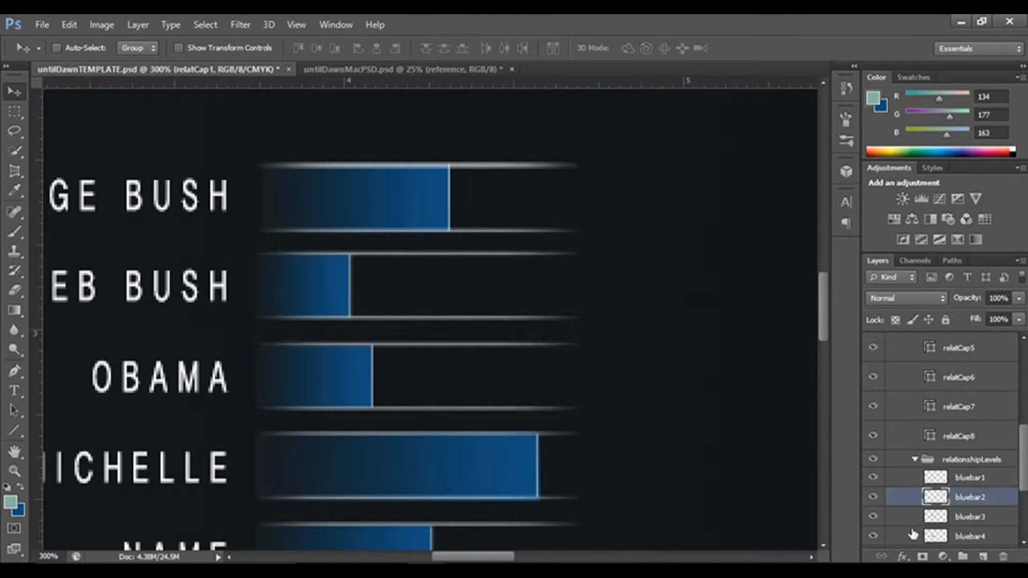
pyautogui.hotkey('ctrl', 't')
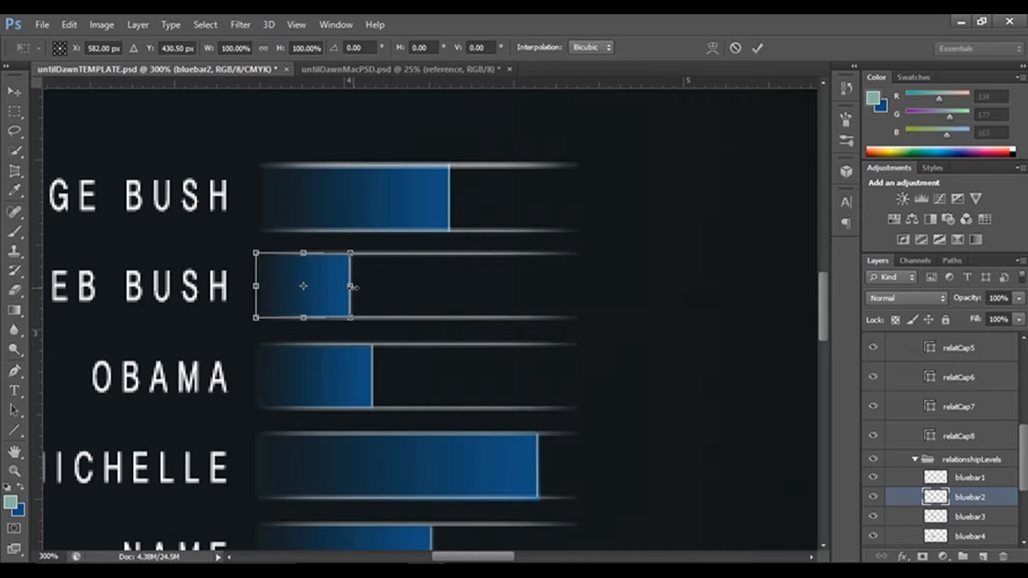
pyautogui.moveTo(353, 288)
pyautogui.mouseDown()
pyautogui.moveTo(427, 288)
pyautogui.moveTo(352, 289)
pyautogui.moveTo(411, 288)
pyautogui.moveTo(356, 287)
pyautogui.moveTo(373, 287)
pyautogui.mouseUp()
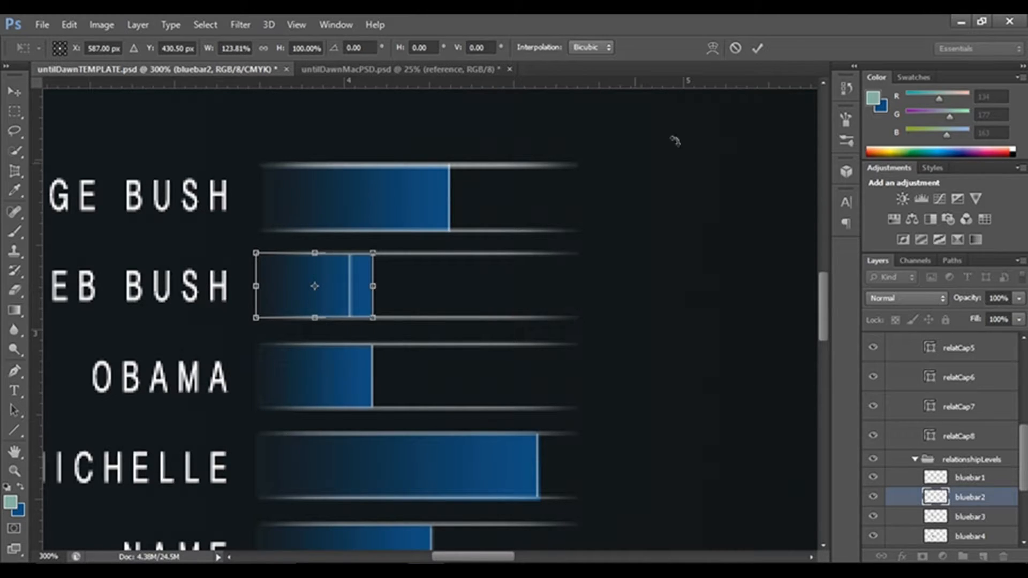
pyautogui.click(756, 49)
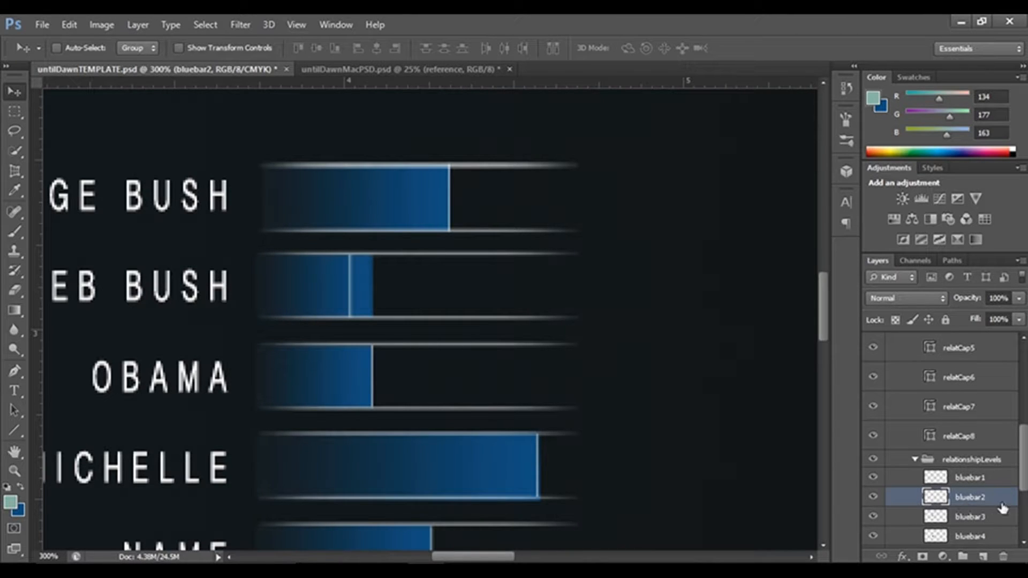
# Move the relatCap2 line to the new end of the JEB BUSH bar
pyautogui.scroll(3, 969, 407)
pyautogui.click(967, 357)
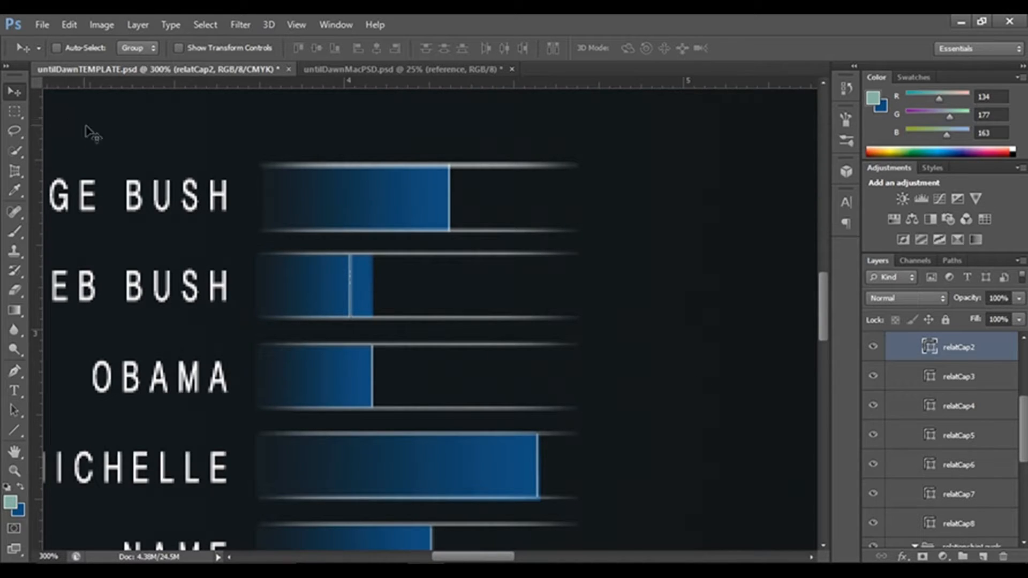
pyautogui.moveTo(352, 306); pyautogui.dragTo(374, 305)
# Widen the bluebar3 level beside OBAMA so its end extends slightly past the relatCap3 line
pyautogui.scroll(-2, 447, 420)
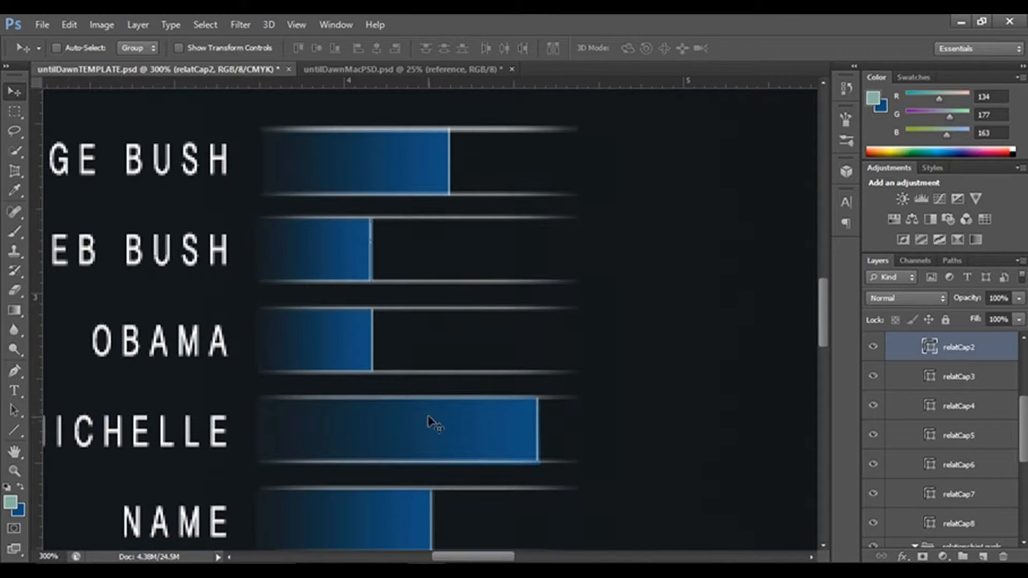
pyautogui.scroll(-3, 992, 490)
pyautogui.click(980, 501)
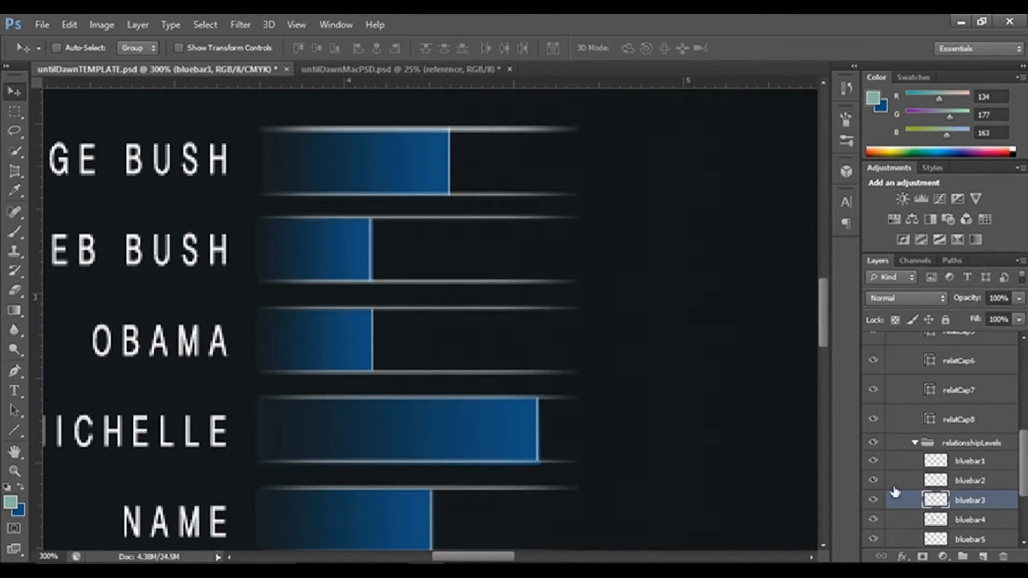
pyautogui.hotkey('ctrl', 't')
pyautogui.moveTo(373, 341); pyautogui.dragTo(398, 341)
pyautogui.click(757, 47)
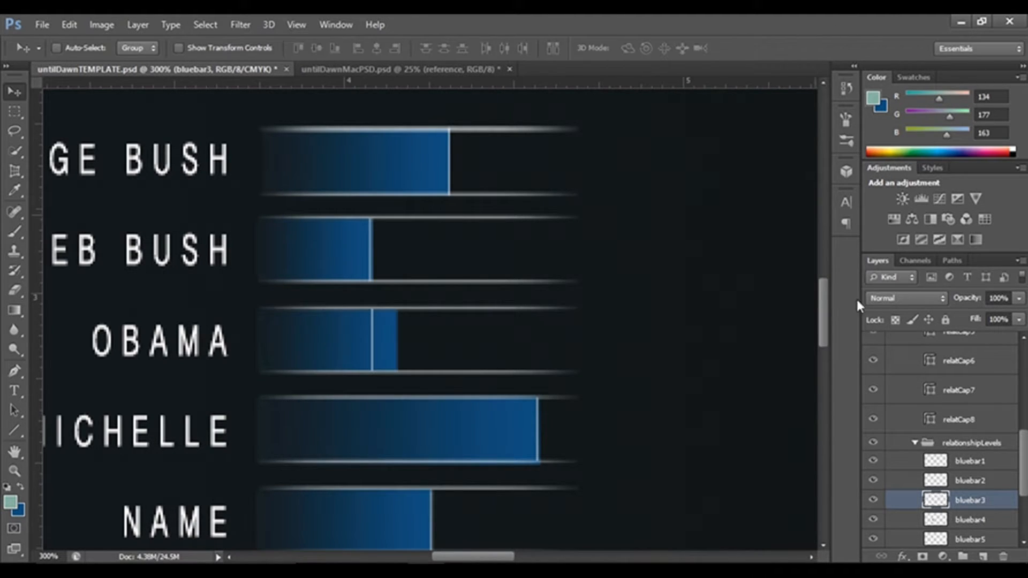
# Move the relatCap3 line to the new end of the OBAMA bar
pyautogui.scroll(3, 974, 363)
pyautogui.click(974, 363)
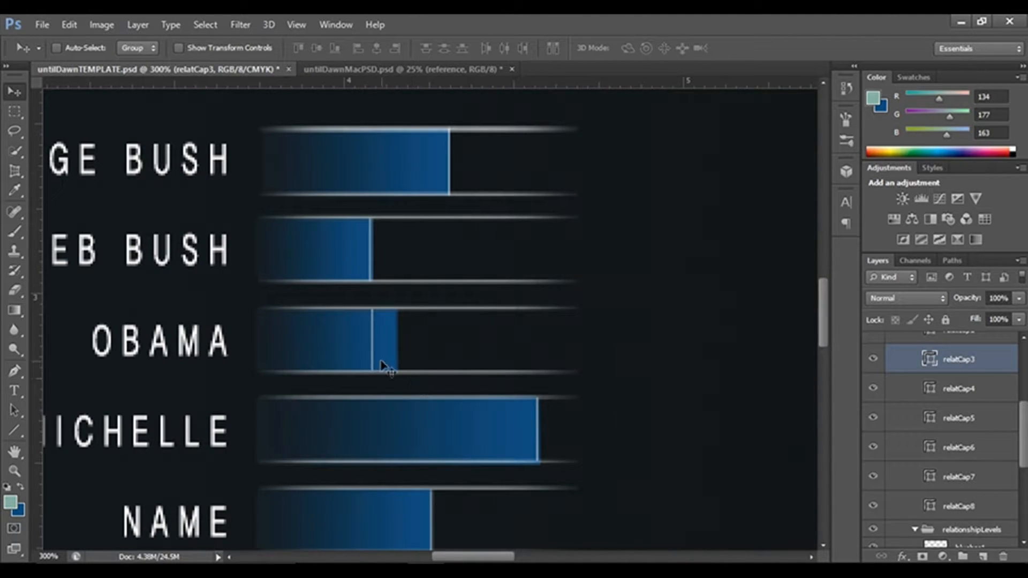
pyautogui.moveTo(374, 359); pyautogui.dragTo(398, 356)
# Shorten the bluebar4 level beside MICHELLE by pulling its end inward from the relatCap4 line
pyautogui.scroll(-3, 980, 457)
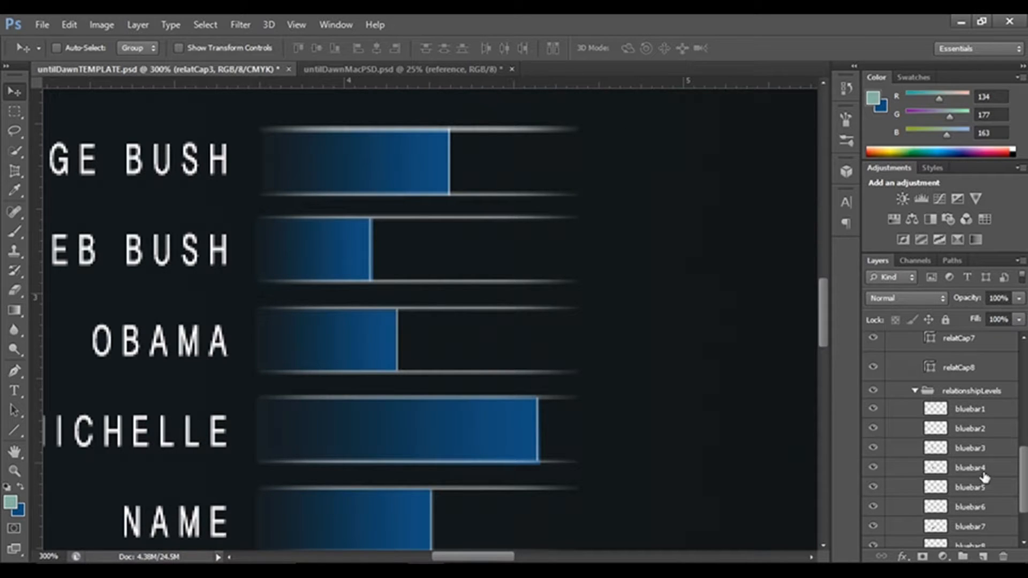
pyautogui.click(984, 477)
pyautogui.hotkey('ctrl', 't')
pyautogui.moveTo(540, 431); pyautogui.dragTo(493, 431)
pyautogui.click(756, 49)
# Move the relatCap4 line back to the end of the shortened MICHELLE bar
pyautogui.scroll(4, 989, 433)
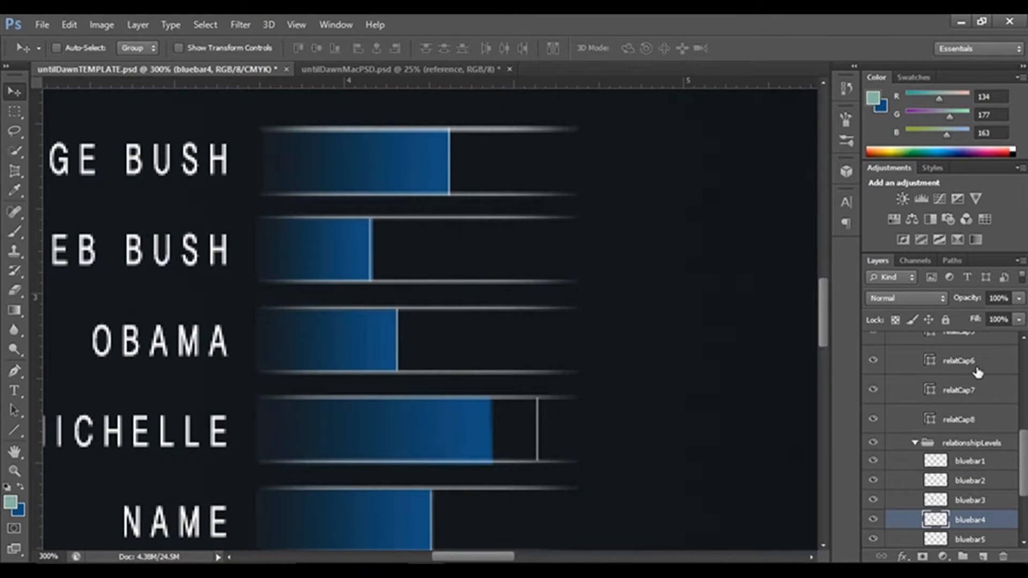
pyautogui.click(987, 347)
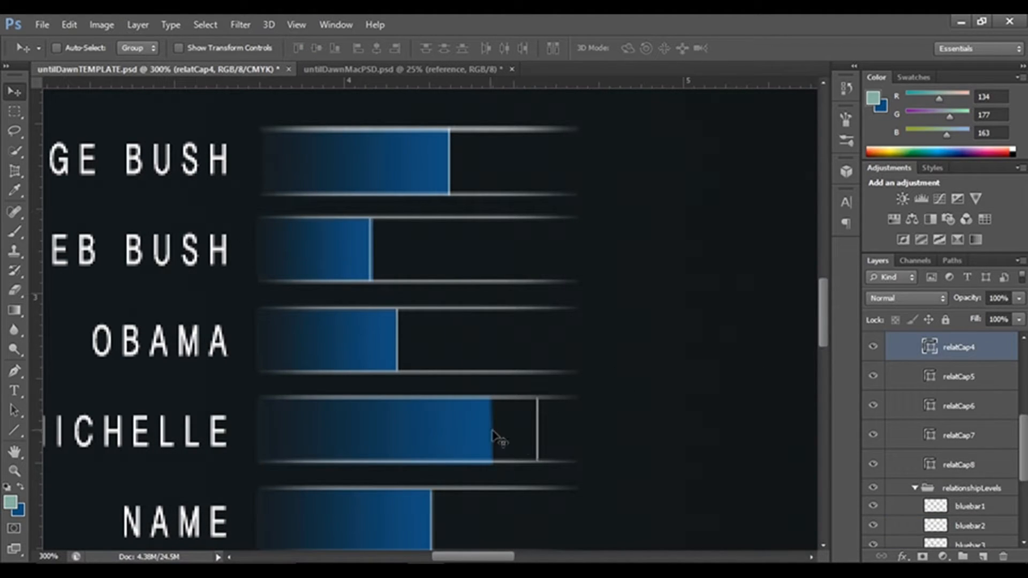
pyautogui.moveTo(538, 437); pyautogui.dragTo(495, 447)
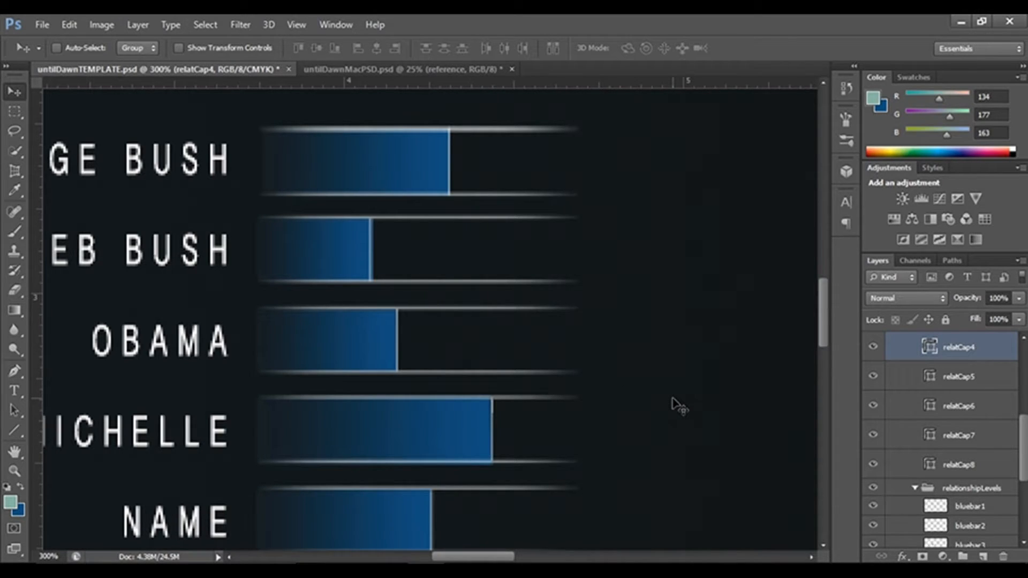
# Review the adjusted relationship bars at 100% zoom and collapse the relationshipBarCAPS and relationshipLevels groups
pyautogui.hotkey('ctrl', '0')
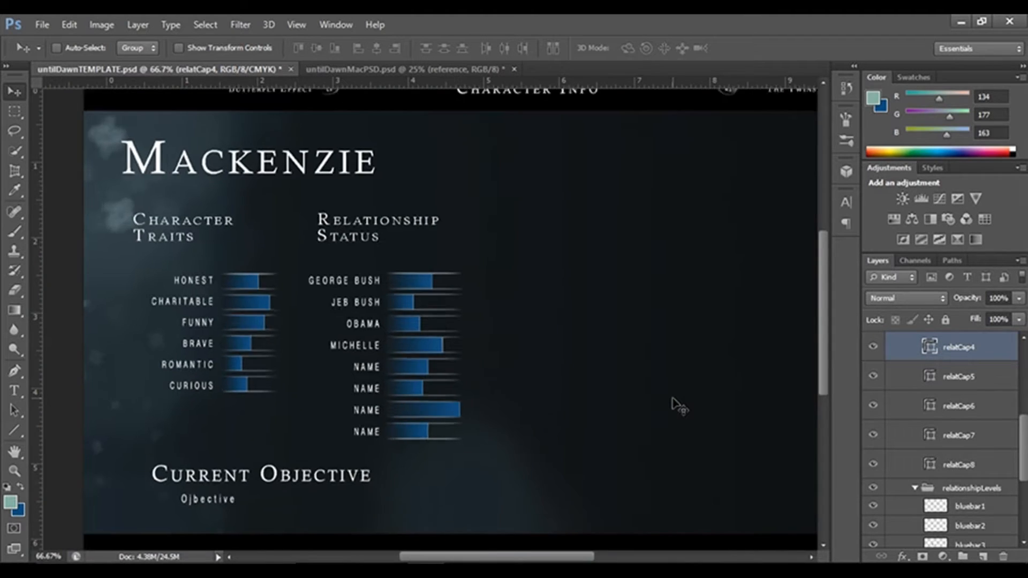
pyautogui.hotkey('ctrl', '+')
pyautogui.hotkey('ctrl', '-')
pyautogui.hotkey('ctrl', '-')
pyautogui.hotkey('ctrl', '+')
pyautogui.hotkey('ctrl', '+')
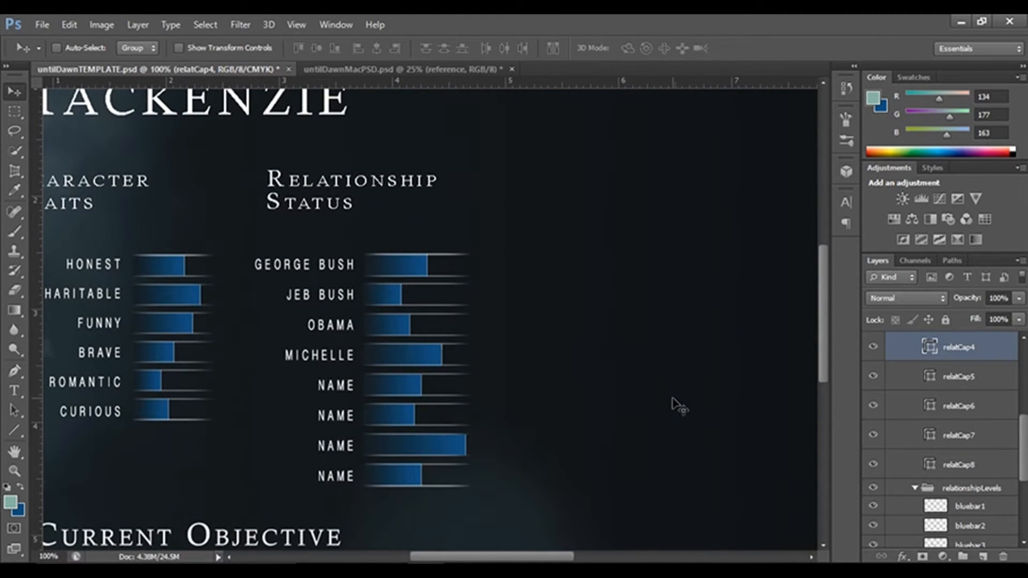
pyautogui.scroll(5, 929, 412)
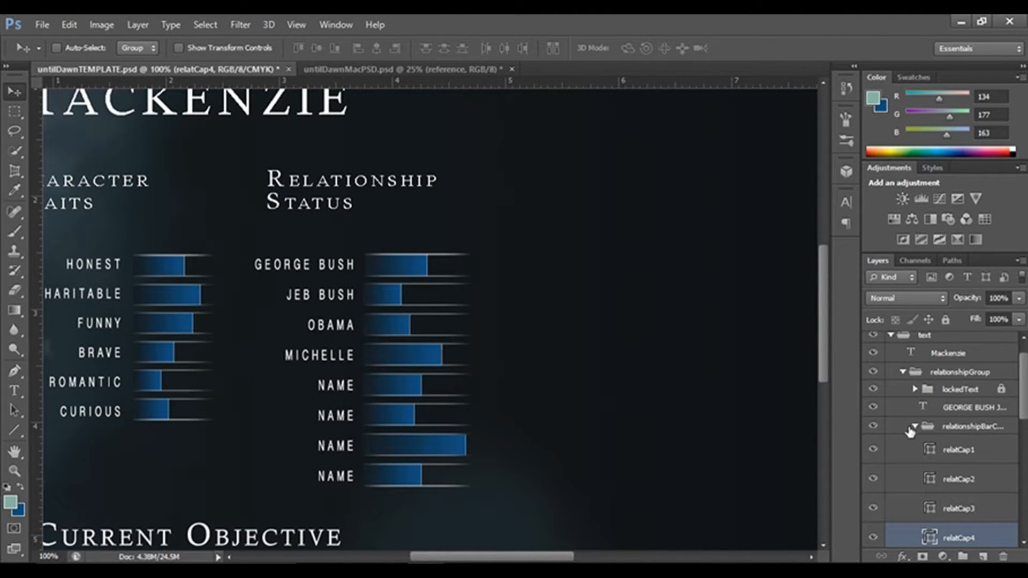
pyautogui.click(912, 430)
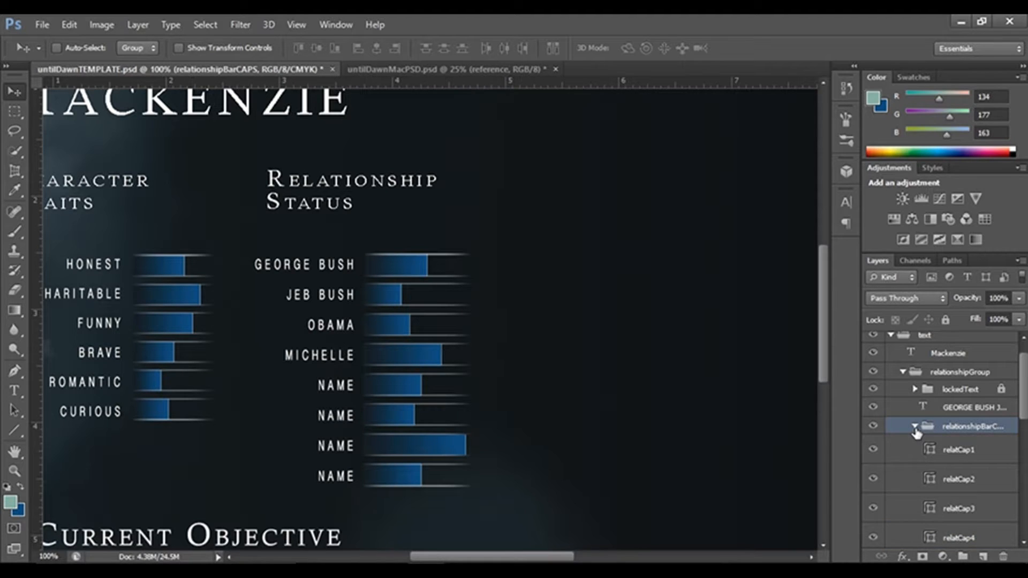
pyautogui.click(915, 427)
pyautogui.click(914, 444)
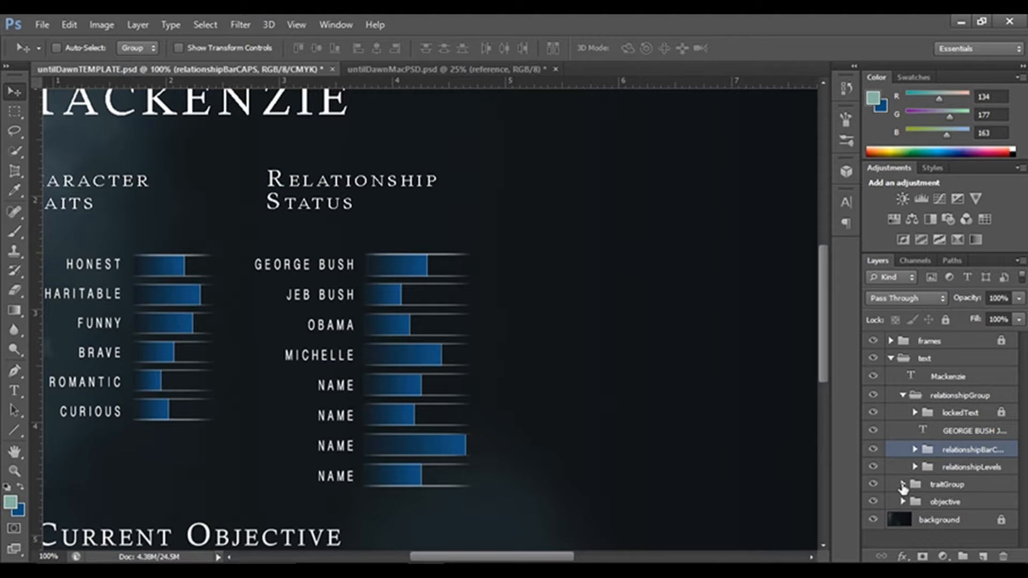
# Expand traitGroup and hide its lockedText group to see which character trait elements it contains
pyautogui.click(903, 486)
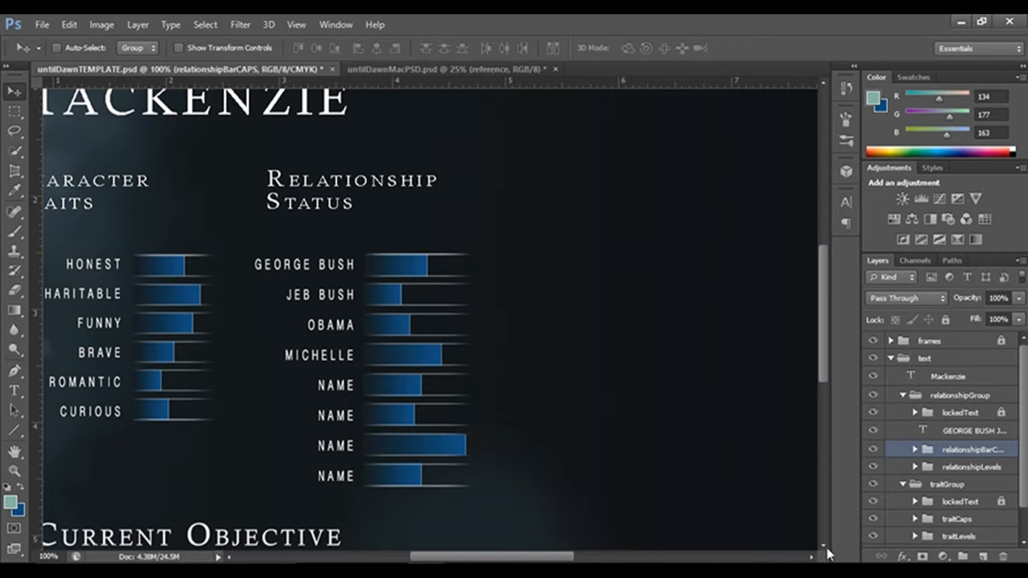
pyautogui.scroll(-1, 991, 469)
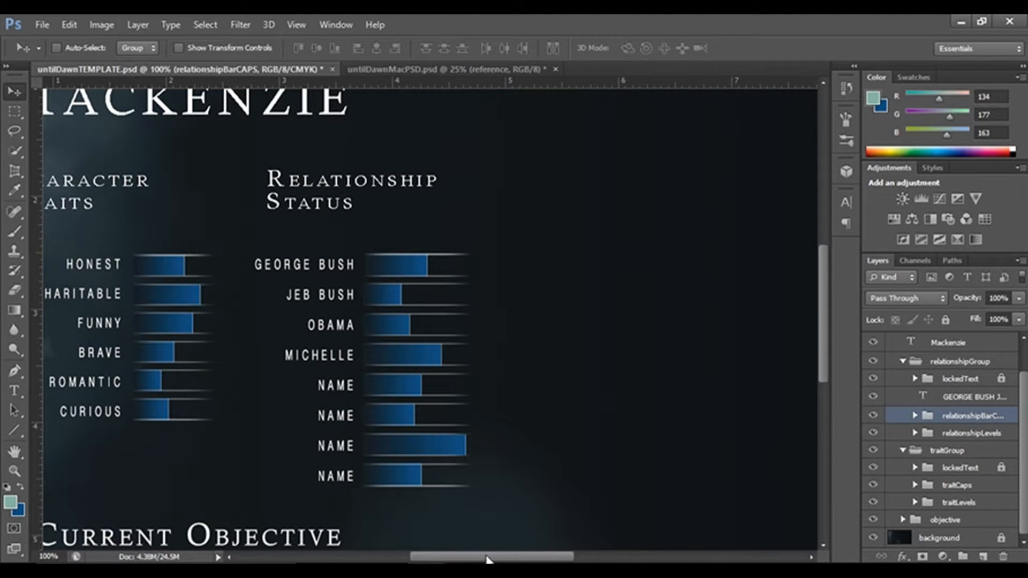
pyautogui.moveTo(487, 558); pyautogui.dragTo(449, 558)
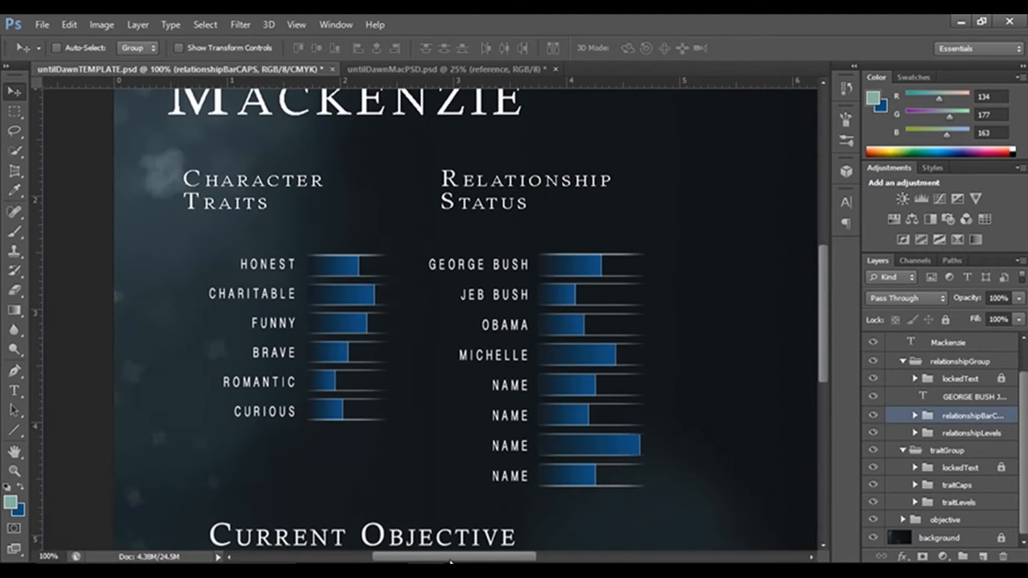
pyautogui.click(871, 467)
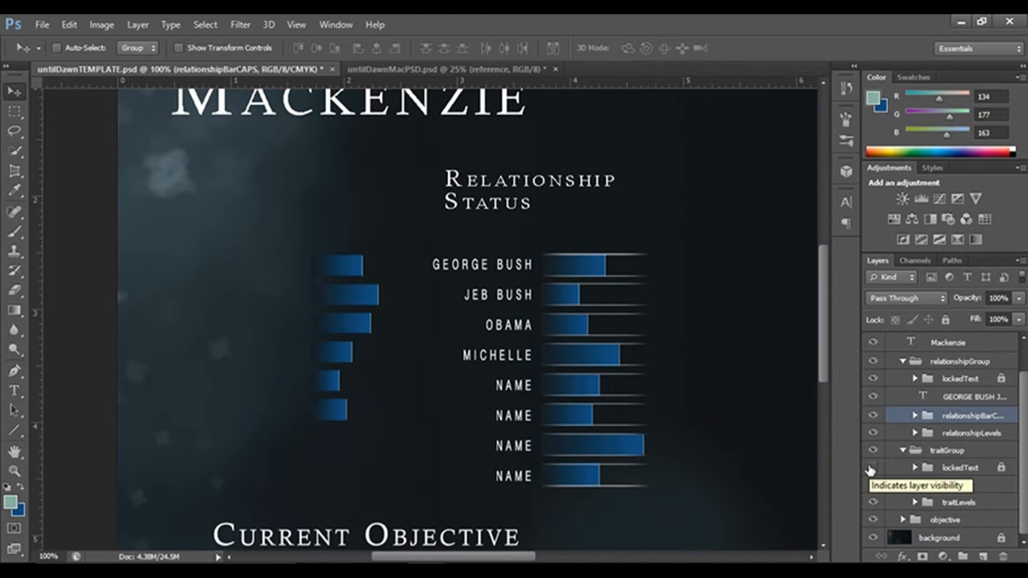
# Show traitGroup's lockedText group again and briefly check the layers it contains
pyautogui.click(872, 468)
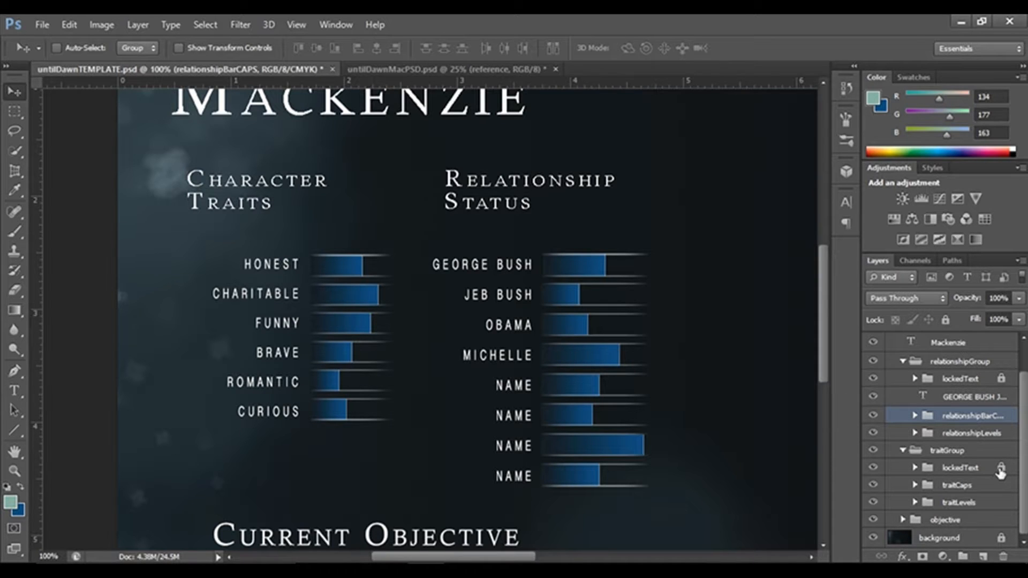
pyautogui.click(915, 468)
pyautogui.click(915, 468)
# Expand the traitLevels group and shorten the honest level bar to well inside its cap line
pyautogui.click(959, 503)
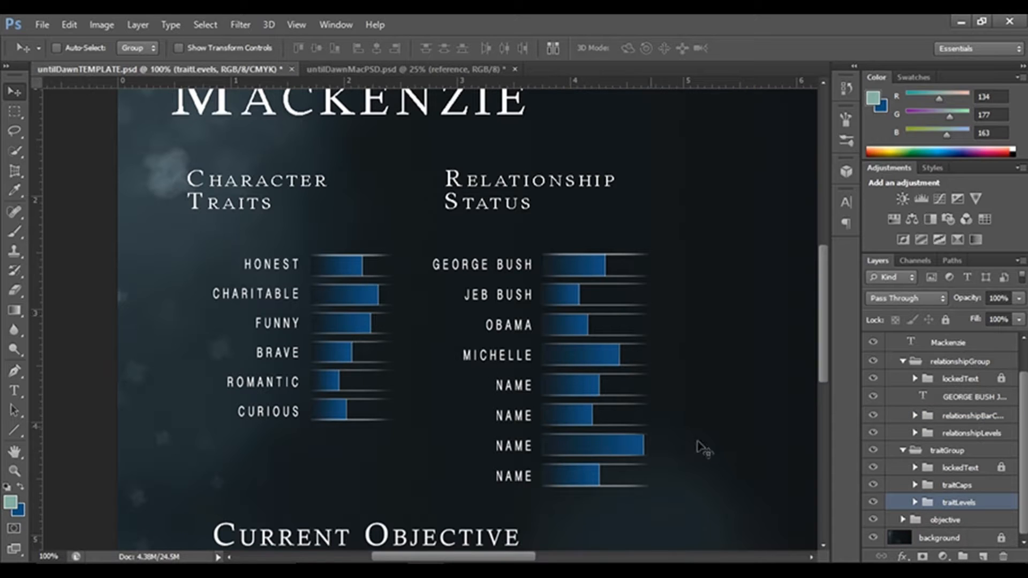
pyautogui.click(915, 502)
pyautogui.scroll(-2, 919, 507)
pyautogui.click(966, 486)
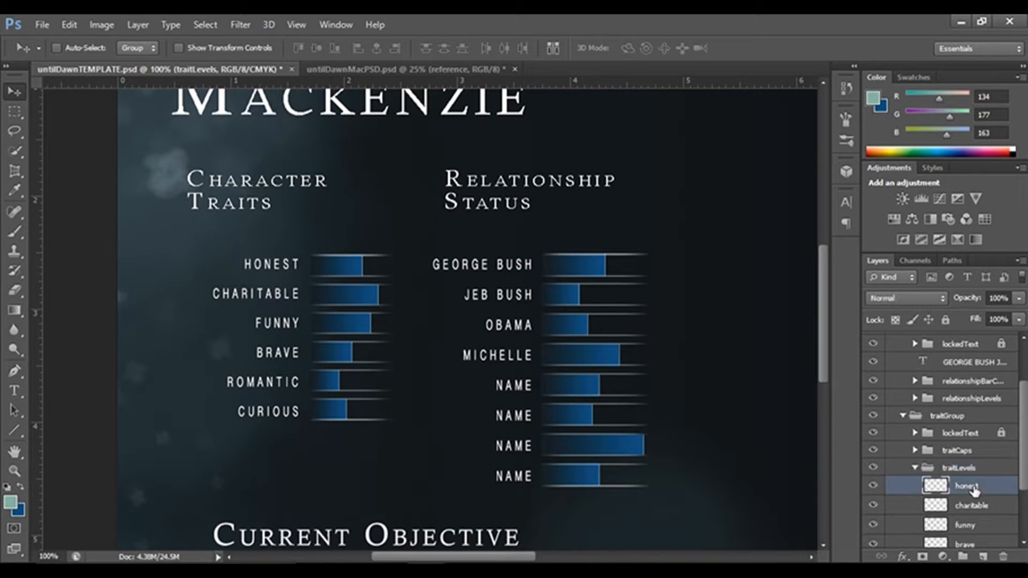
pyautogui.hotkey('ctrl', 't')
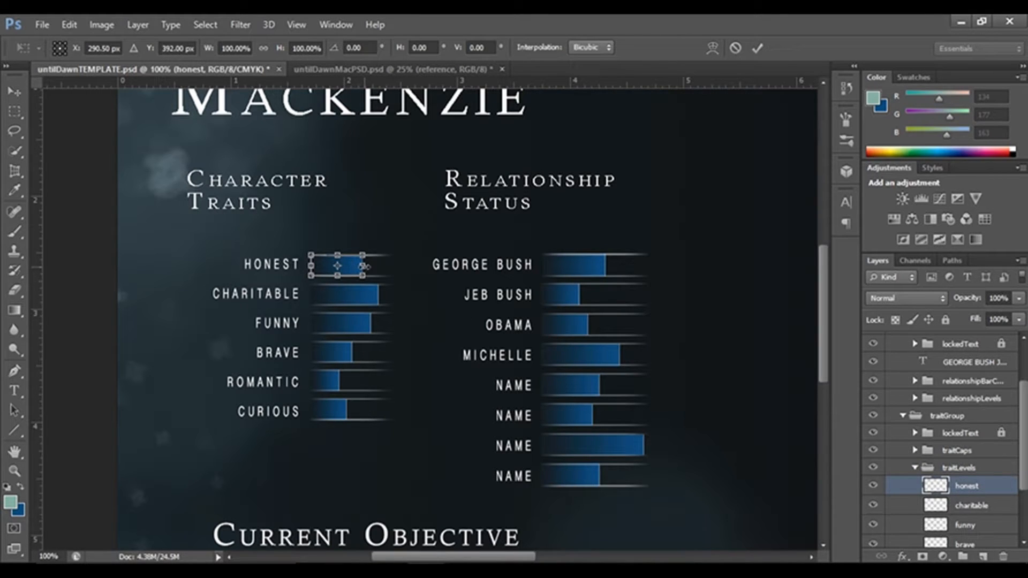
pyautogui.moveTo(365, 266); pyautogui.dragTo(336, 273)
pyautogui.click(758, 48)
# Shorten the charitable level bar to about half the width of its slot
pyautogui.click(970, 506)
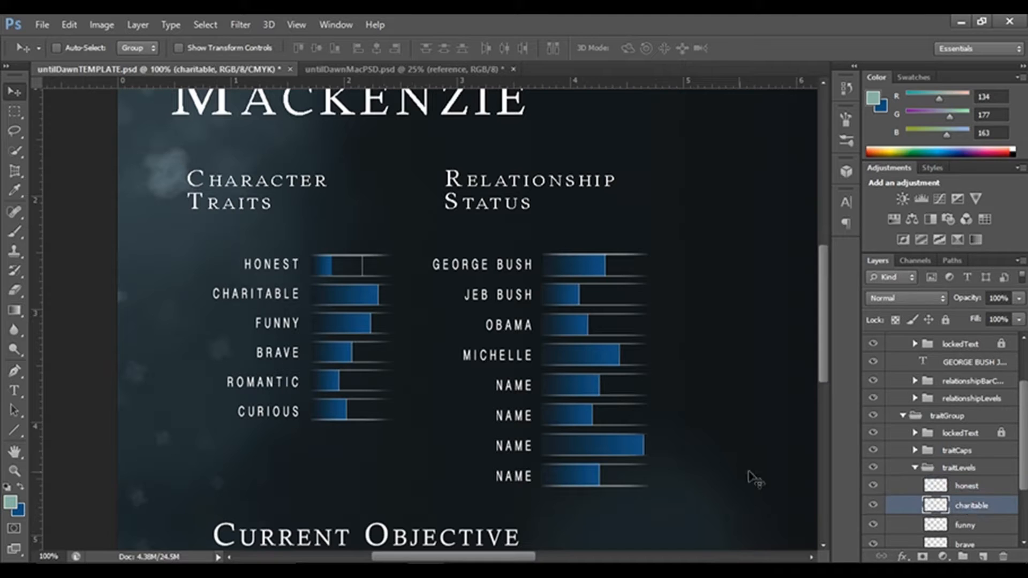
pyautogui.hotkey('ctrl', 't')
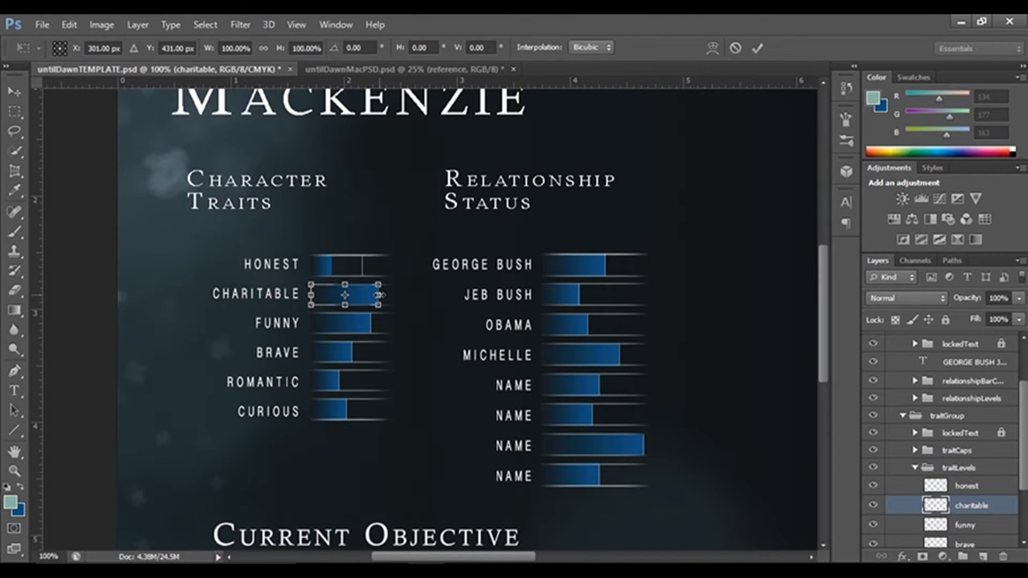
pyautogui.moveTo(380, 295); pyautogui.dragTo(353, 295)
pyautogui.click(757, 49)
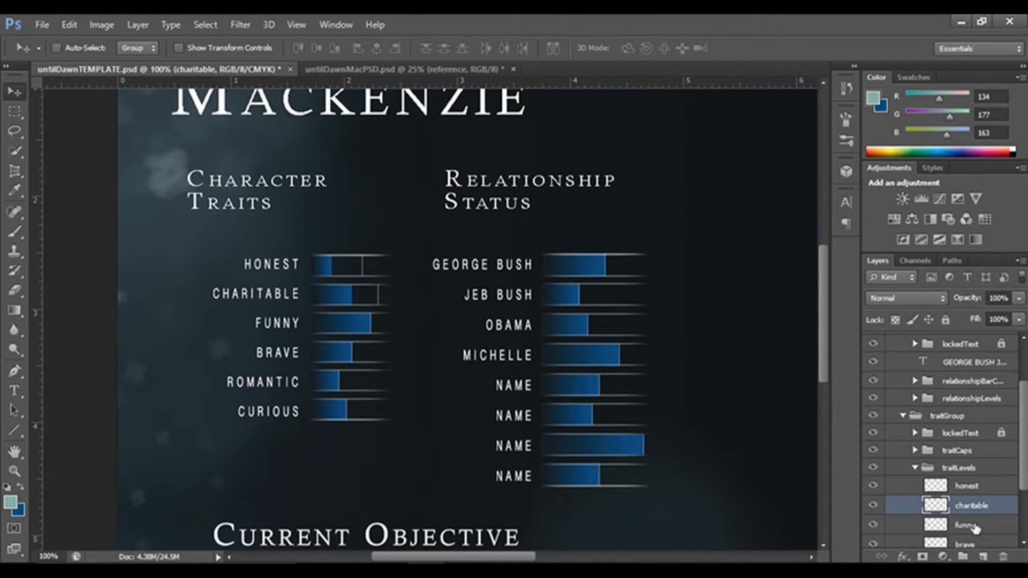
# Lengthen the funny level bar slightly beyond its cap line and collapse the traitLevels group
pyautogui.click(970, 526)
pyautogui.hotkey('ctrl', 't')
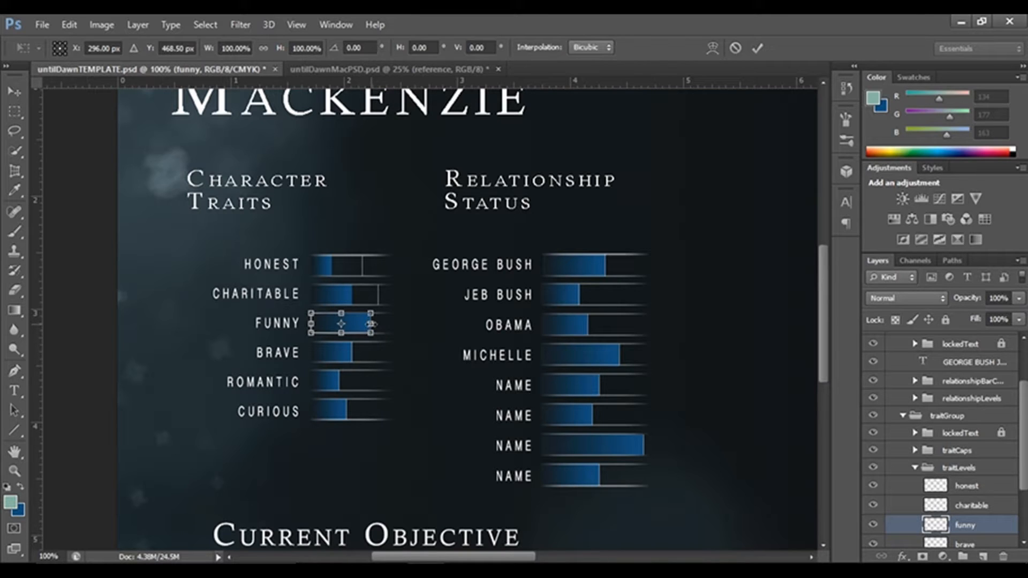
pyautogui.moveTo(371, 324); pyautogui.dragTo(378, 323)
pyautogui.click(757, 48)
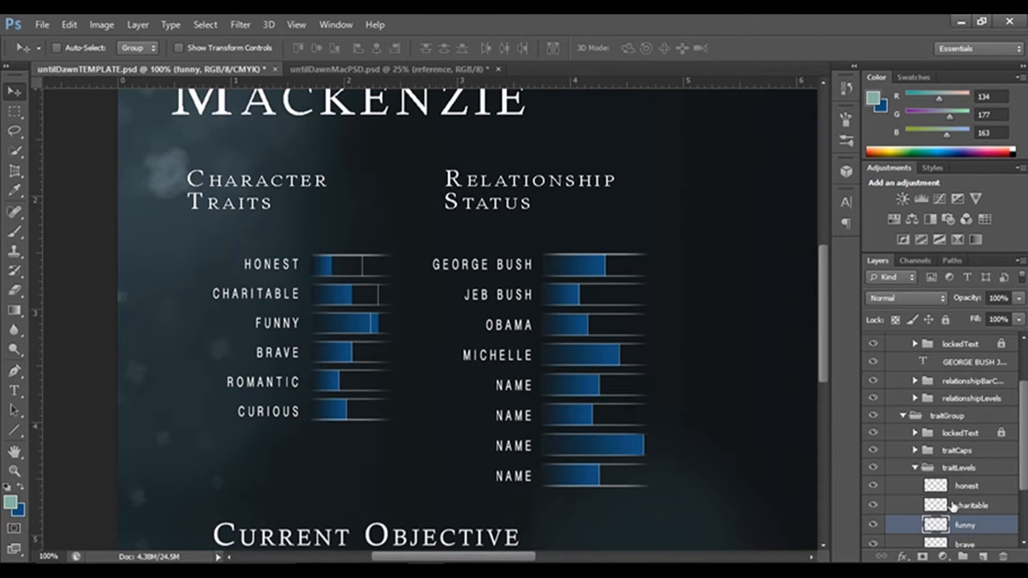
pyautogui.scroll(-1, 959, 517)
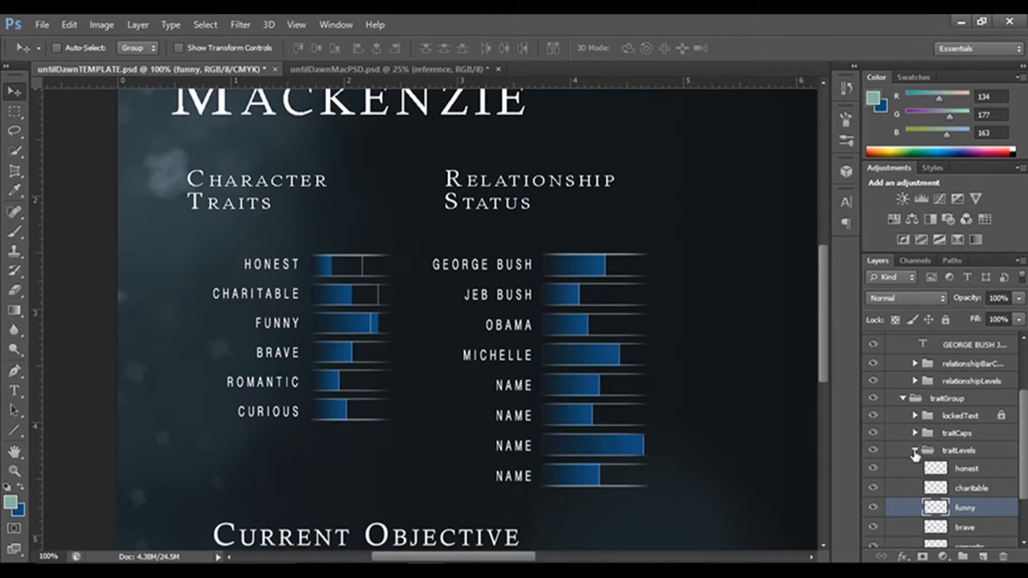
pyautogui.click(915, 452)
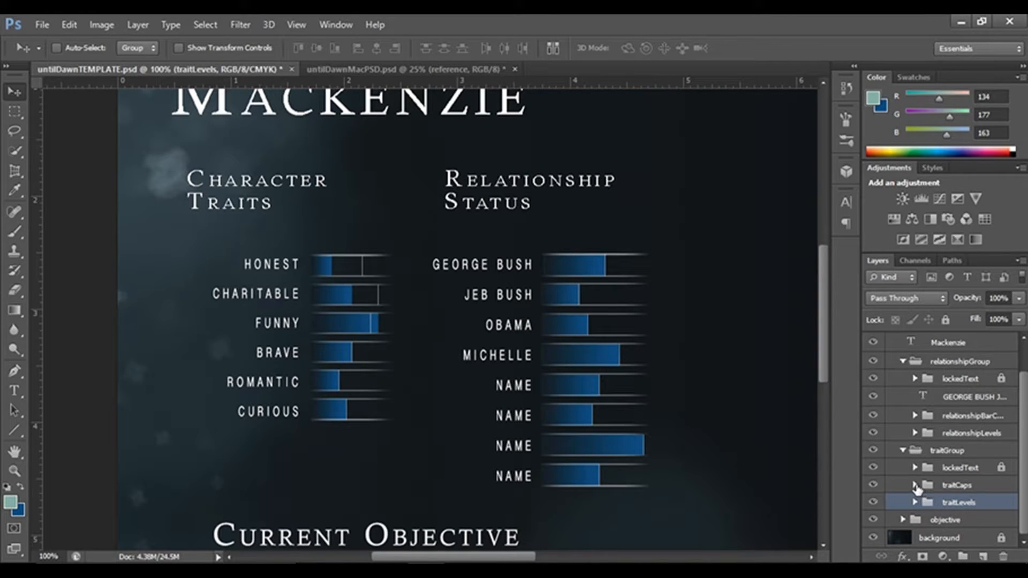
# Expand the traitCaps group and move the traitCap1 line to the end of the shortened HONEST bar
pyautogui.click(915, 485)
pyautogui.scroll(-2, 953, 526)
pyautogui.scroll(-2, 958, 484)
pyautogui.click(958, 444)
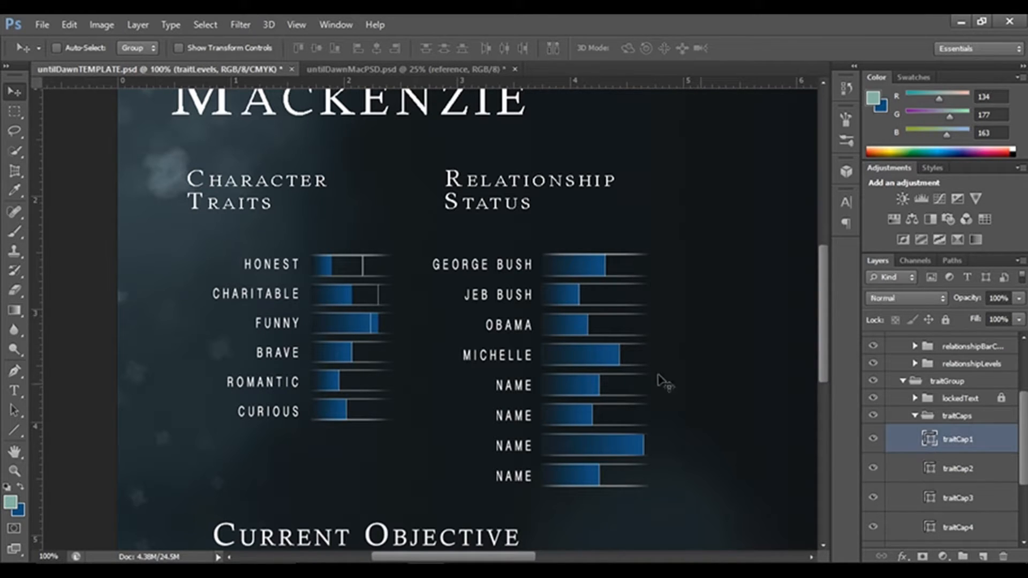
pyautogui.hotkey('ctrl', '+')
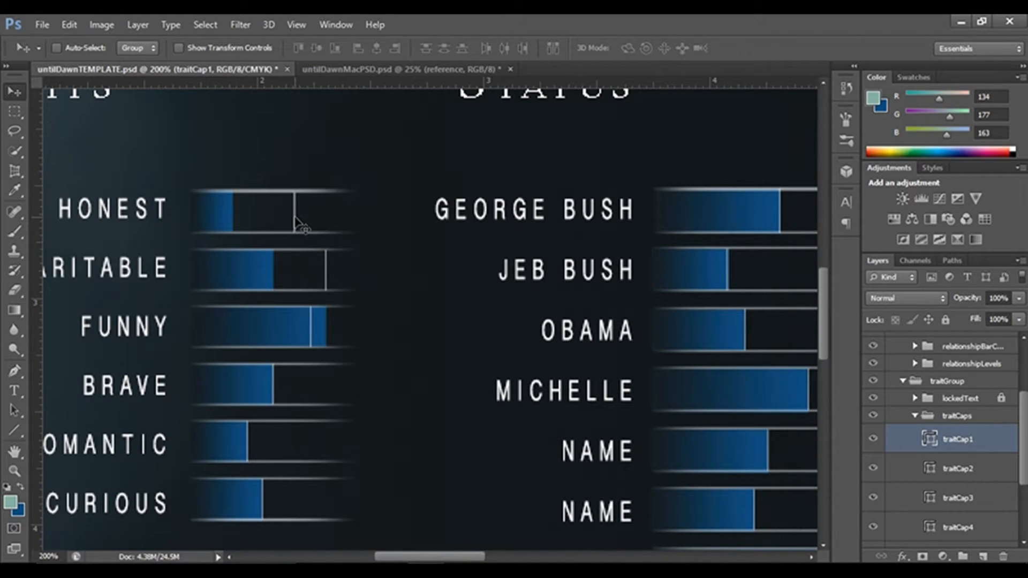
pyautogui.moveTo(295, 218); pyautogui.dragTo(235, 217)
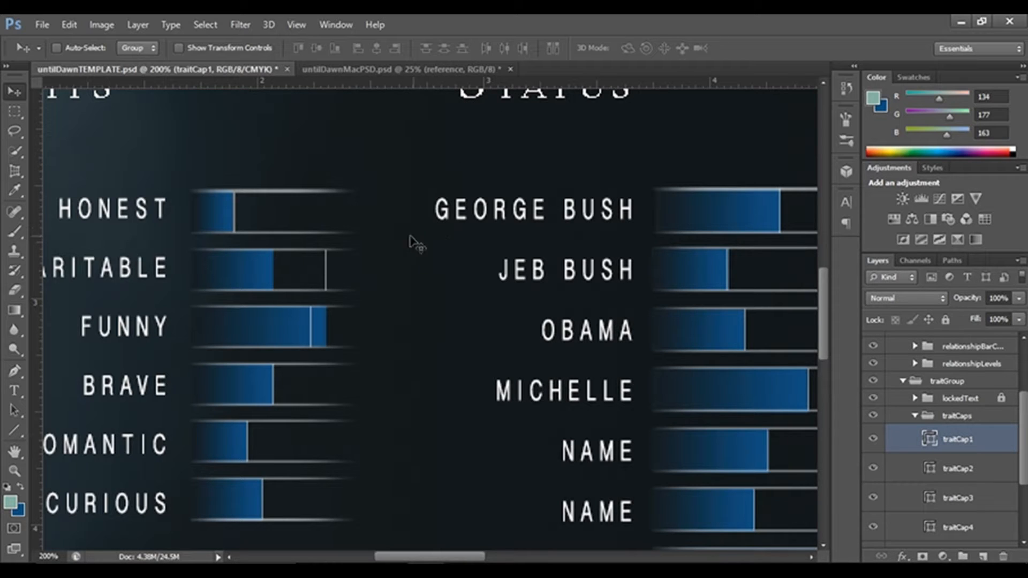
# Move the traitCap2 and traitCap3 lines to the ends of the CHARITABLE and FUNNY bars
pyautogui.click(982, 478)
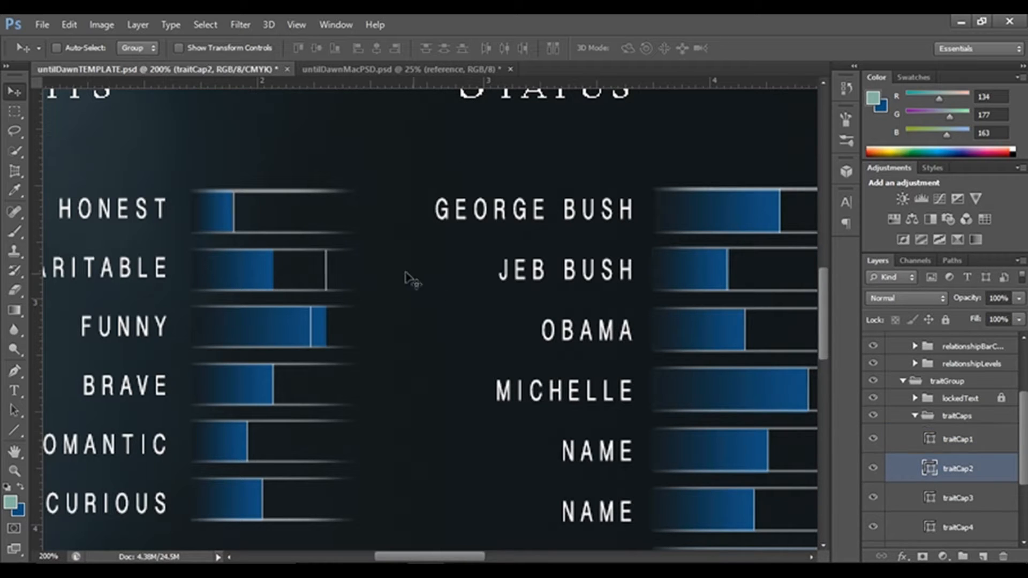
pyautogui.moveTo(327, 276); pyautogui.dragTo(276, 271)
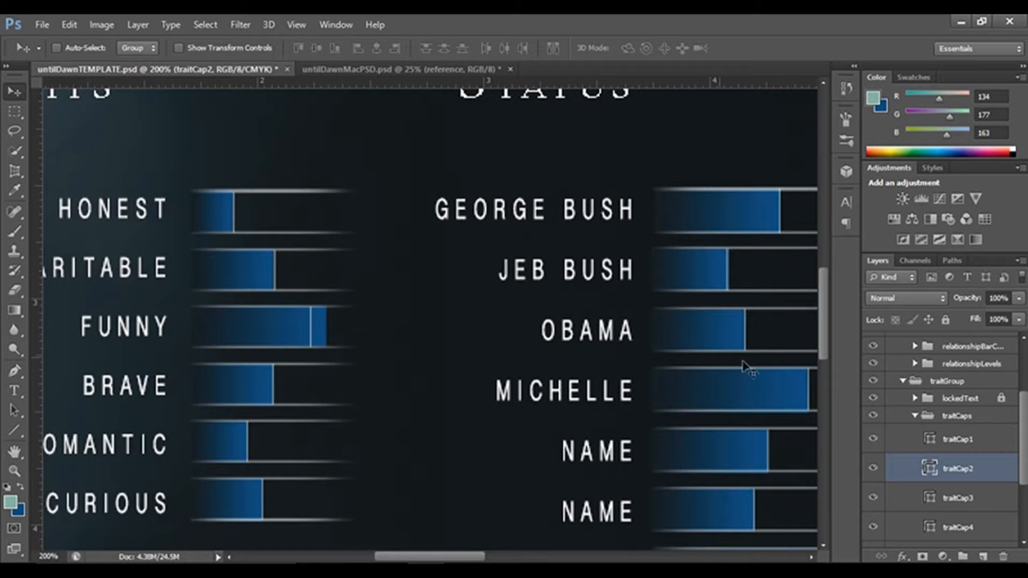
pyautogui.click(982, 502)
pyautogui.moveTo(313, 337); pyautogui.dragTo(327, 338)
# Review the adjusted bars on the page and collapse the traitCaps, traitGroup and relationshipGroup groups
pyautogui.hotkey('ctrl', '-')
pyautogui.hotkey('ctrl', '-')
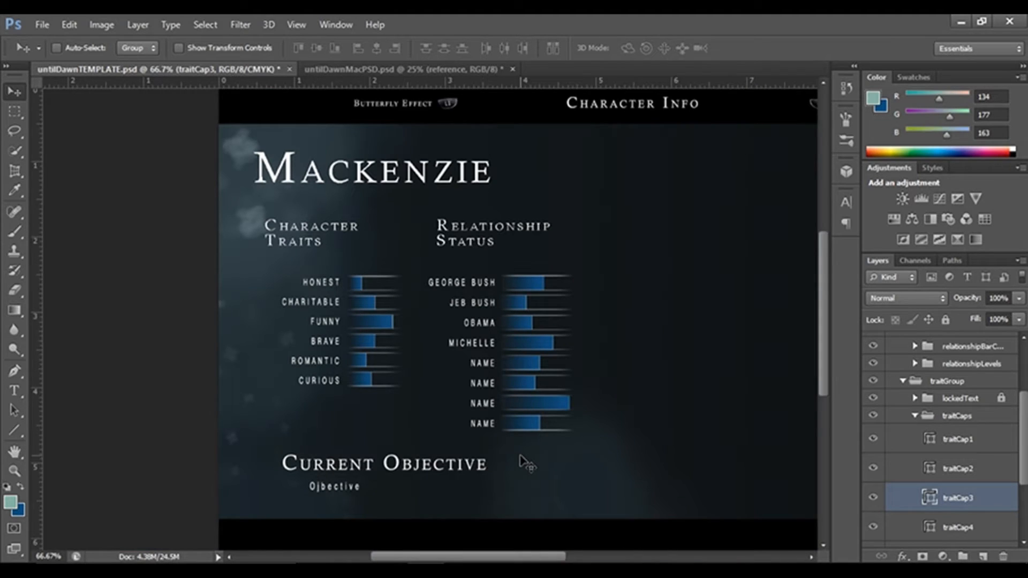
pyautogui.moveTo(472, 558); pyautogui.dragTo(504, 557)
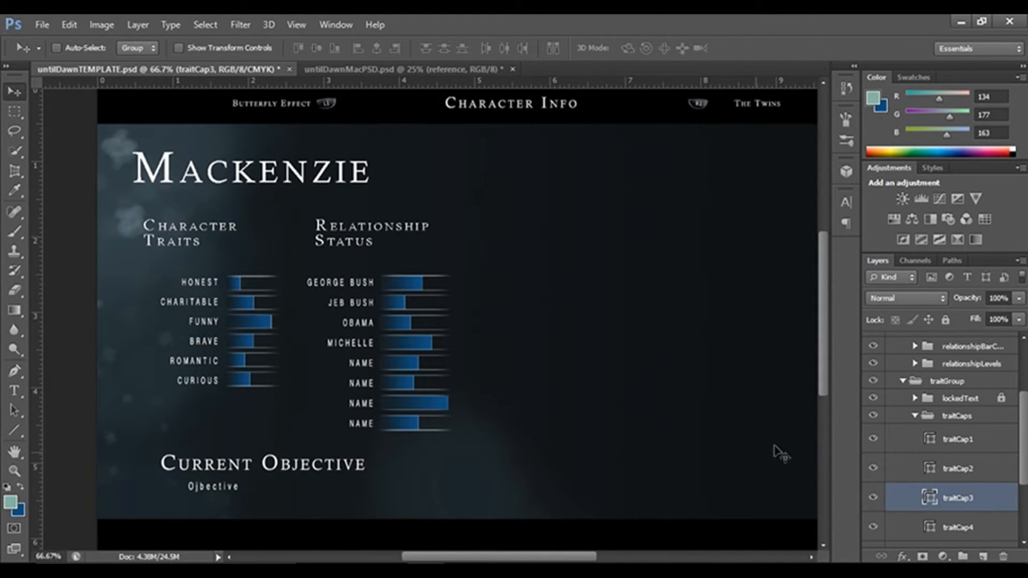
pyautogui.click(915, 417)
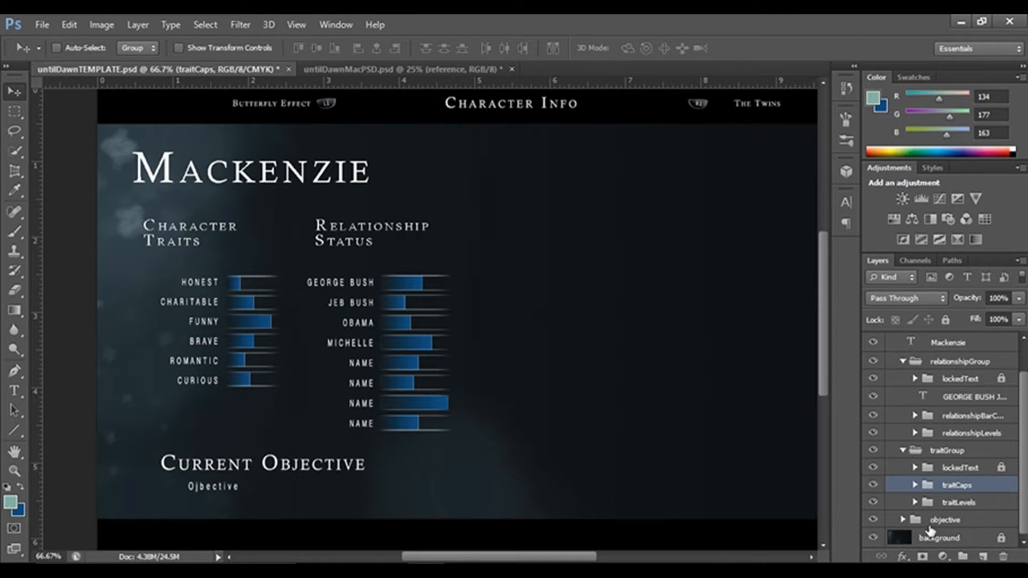
pyautogui.click(901, 451)
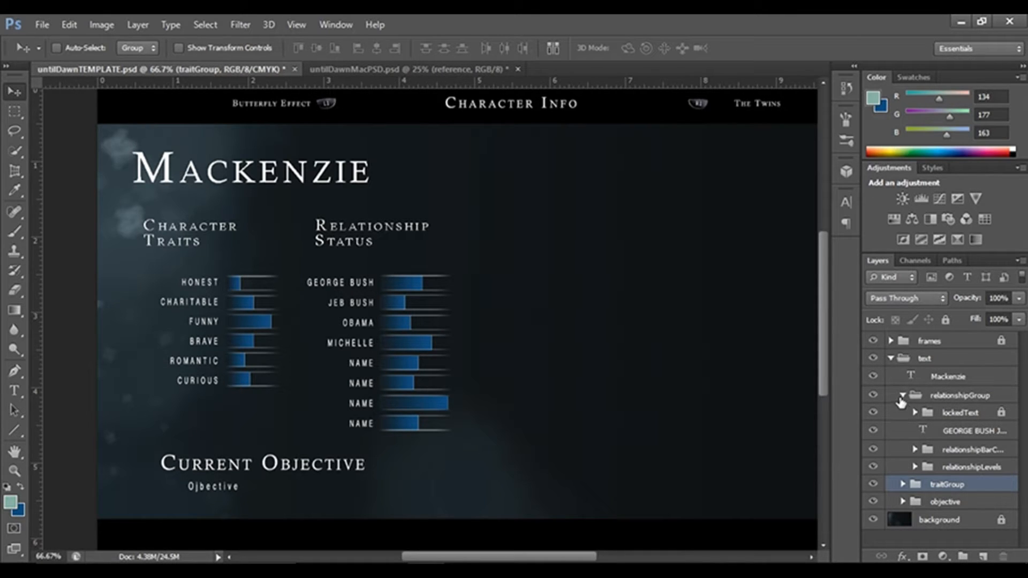
pyautogui.click(903, 396)
# Expand the objective group and replace the placeholder text under Current Objective with "Upload to YouTube"
pyautogui.click(902, 430)
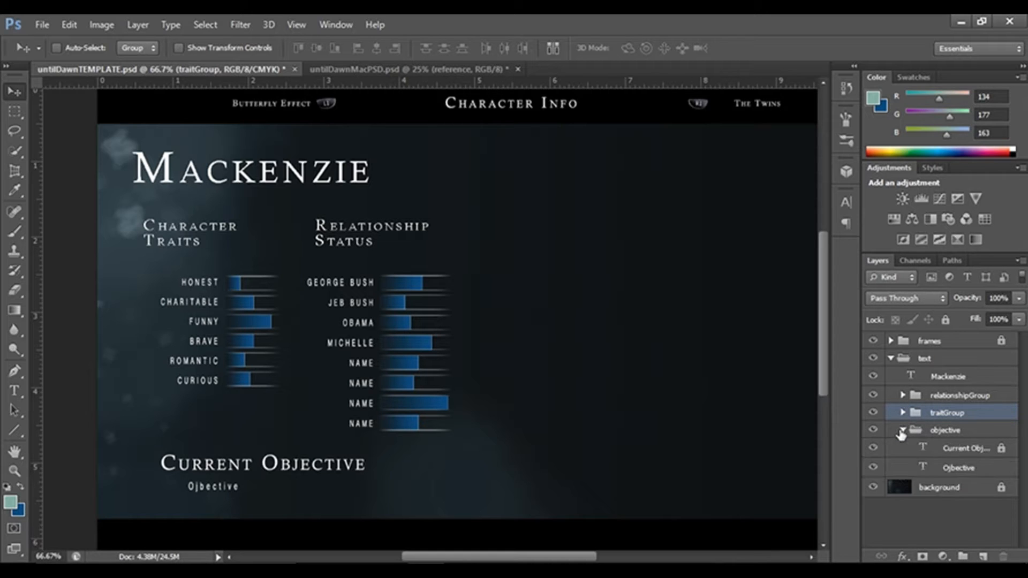
pyautogui.click(874, 448)
pyautogui.click(943, 469)
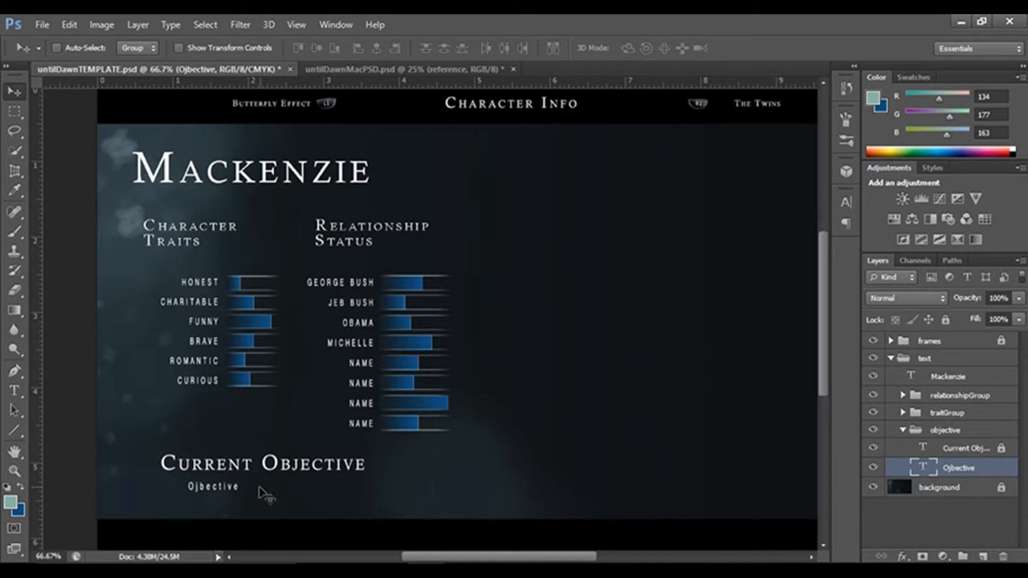
pyautogui.press('t')
pyautogui.click(217, 490)
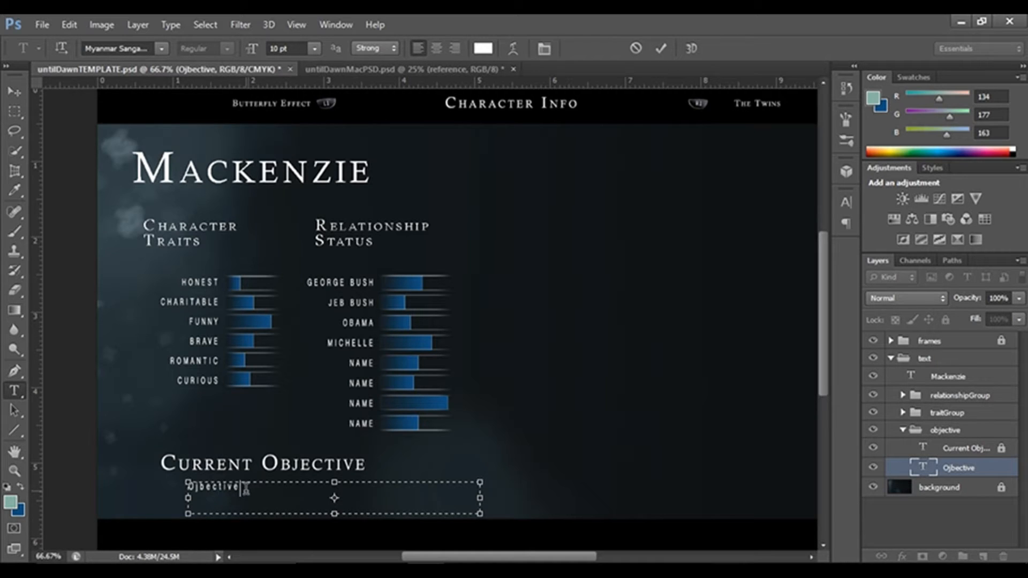
pyautogui.moveTo(243, 488); pyautogui.dragTo(159, 480)
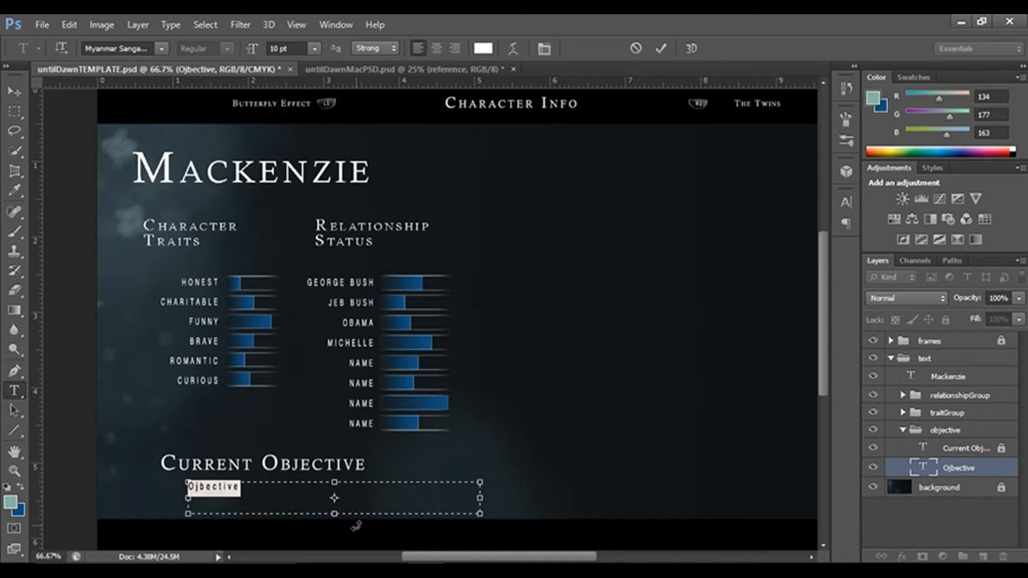
pyautogui.write('Upl')
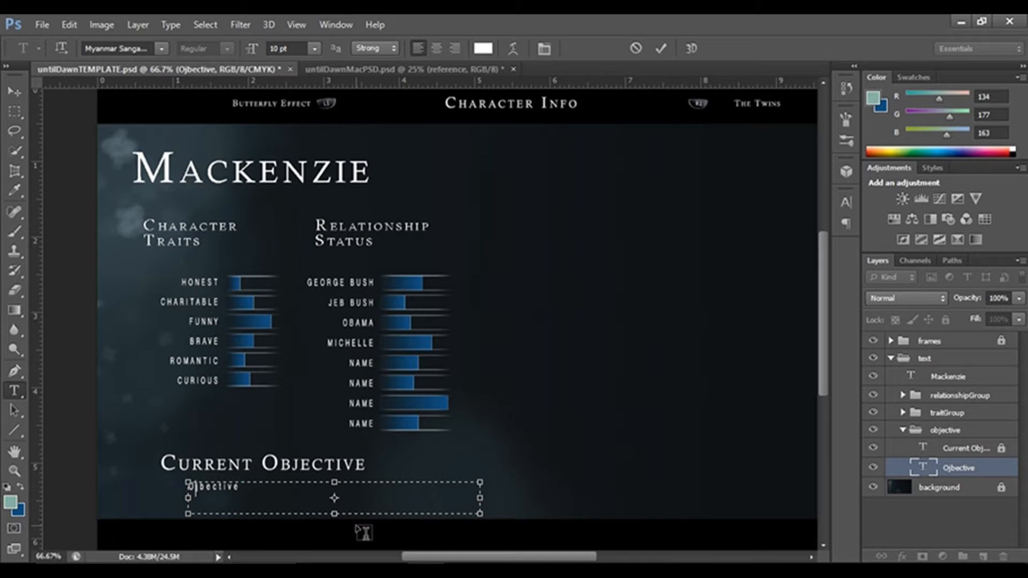
pyautogui.write('oad to Y')
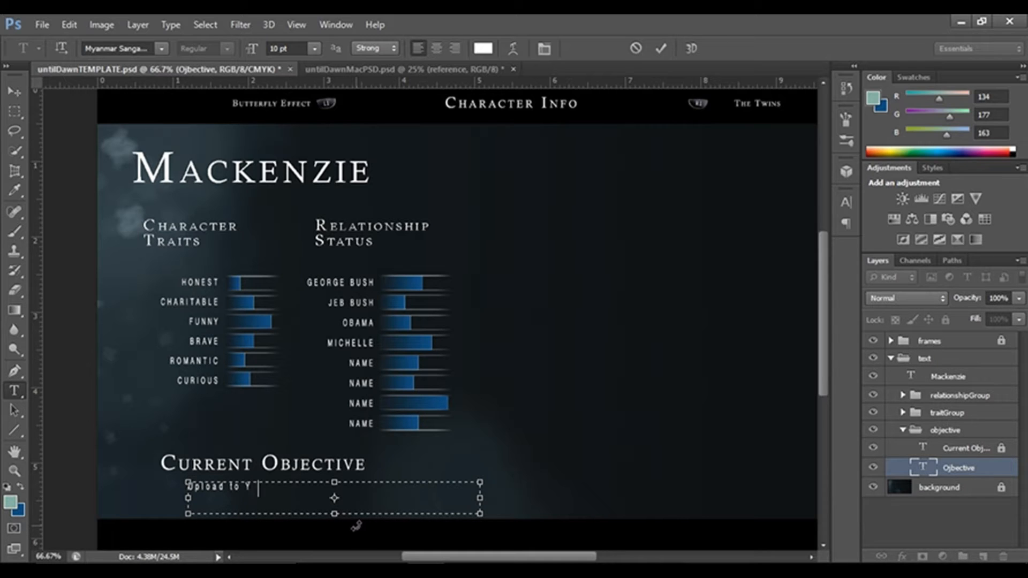
pyautogui.write('outube')
pyautogui.write('Tube')
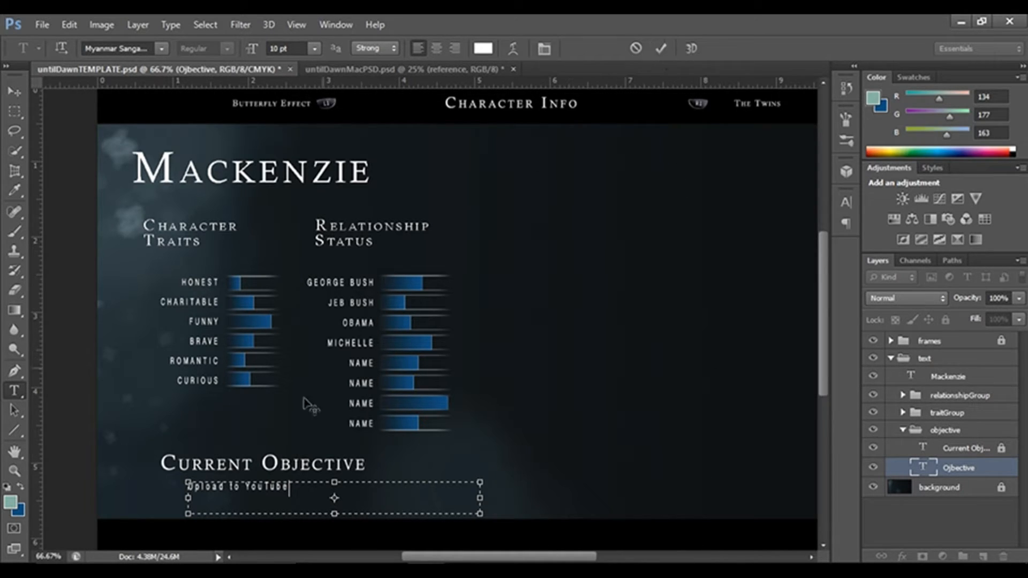
pyautogui.click(661, 49)
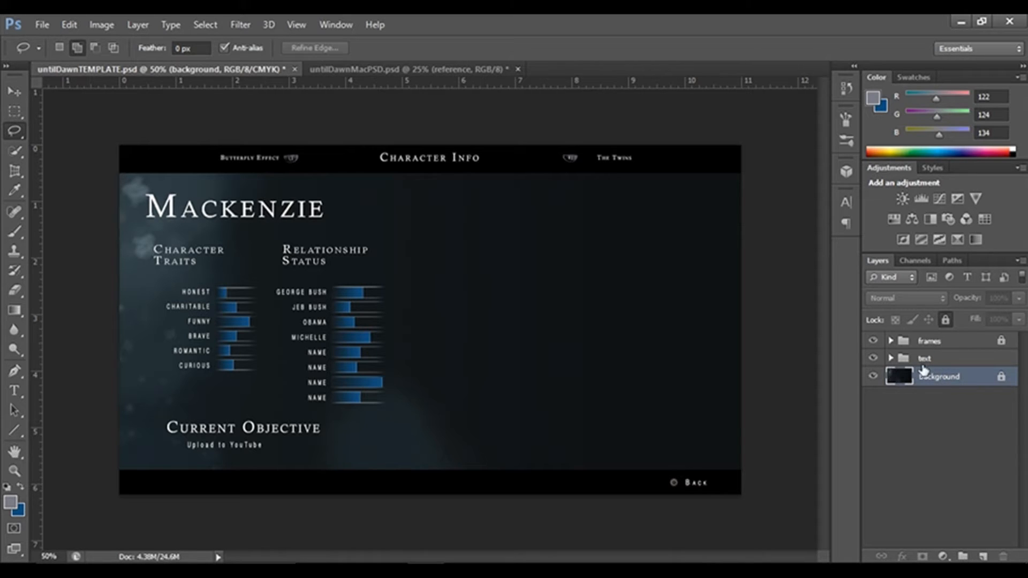
# Paste the character portrait above the background layer and move it about 2.93 in horizontally to the right half of the page
pyautogui.hotkey('ctrl', 'v')
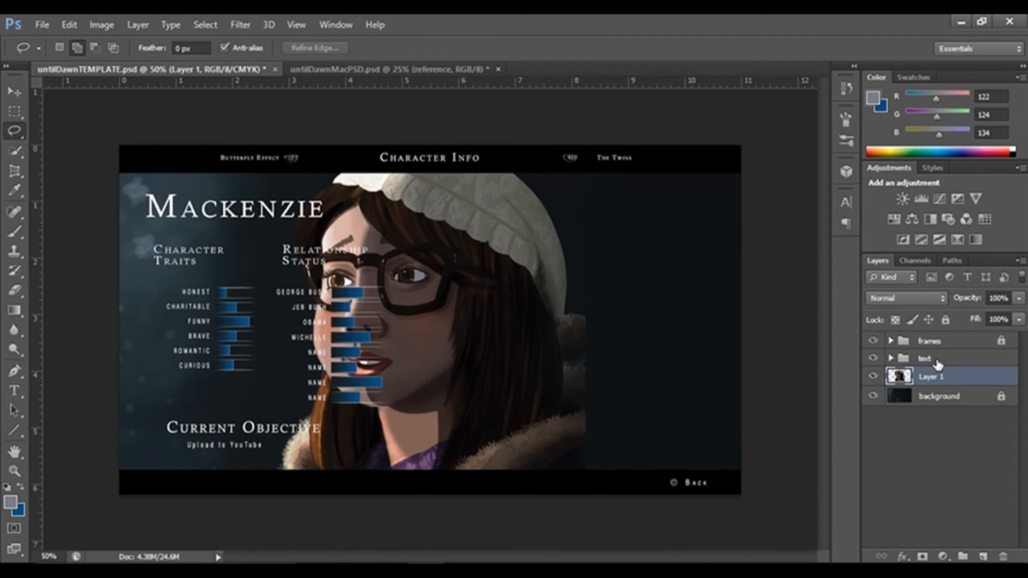
pyautogui.hotkey('ctrl', 't')
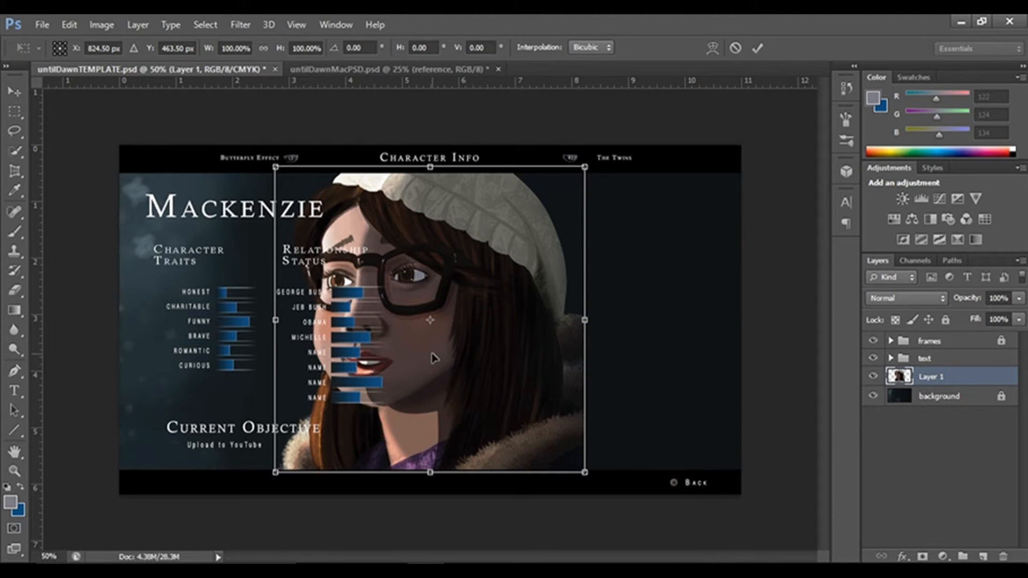
pyautogui.moveTo(483, 343); pyautogui.dragTo(611, 351)
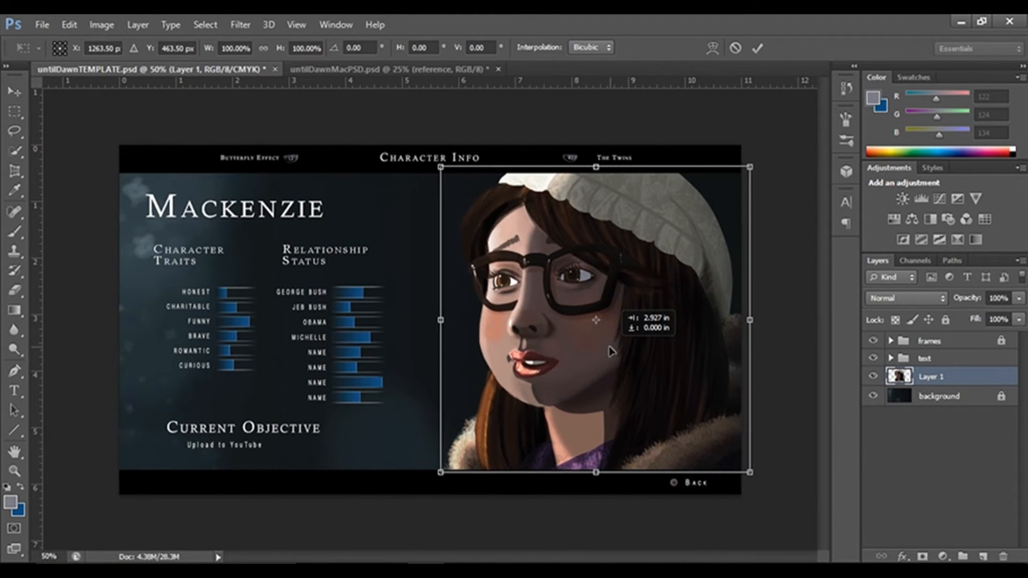
pyautogui.click(760, 50)
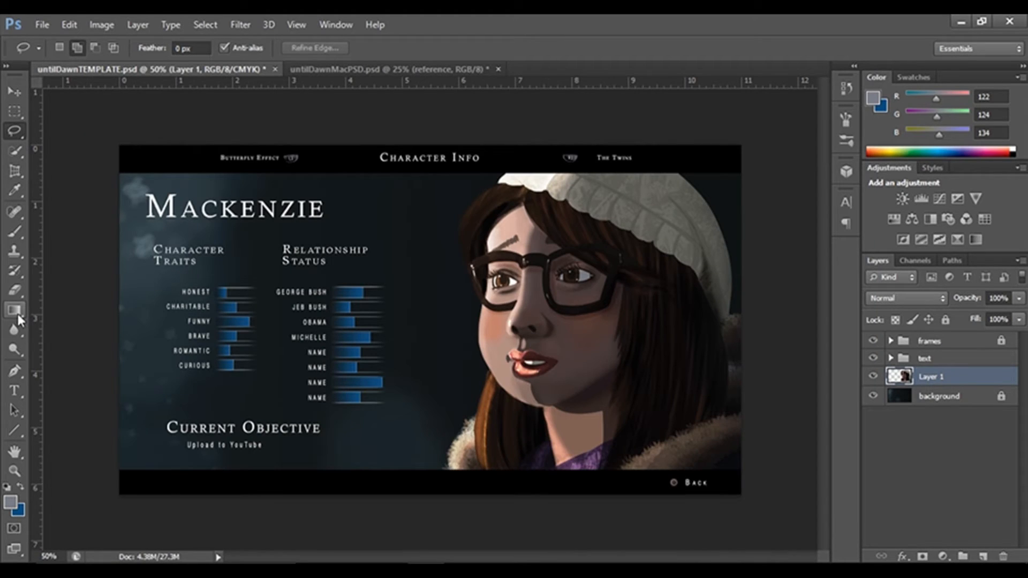
# Choose the Gradient tool and create a new layer named "gradient" above the portrait layer
pyautogui.click(18, 314)
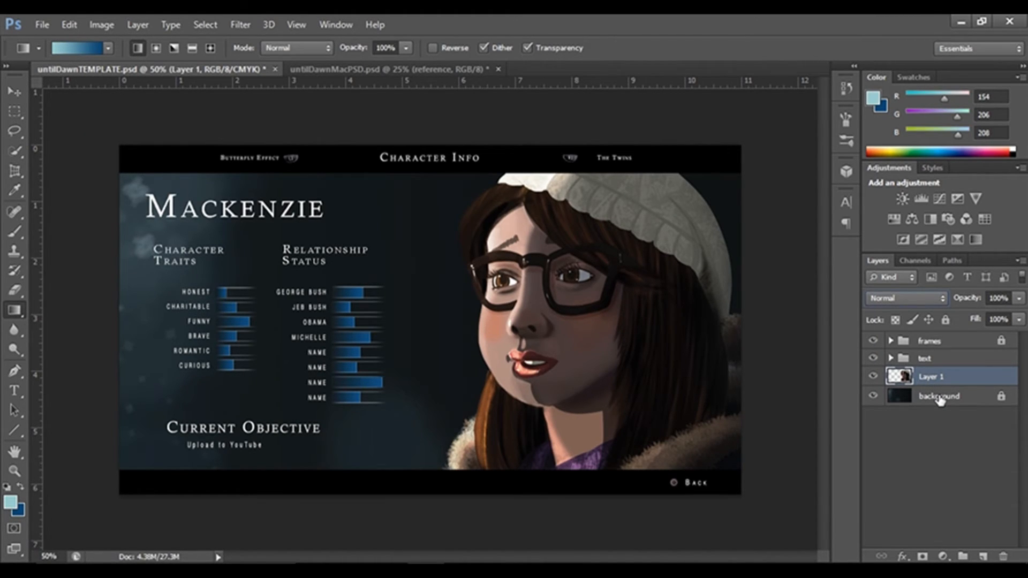
pyautogui.hotkey('ctrl', 'shift', 'n')
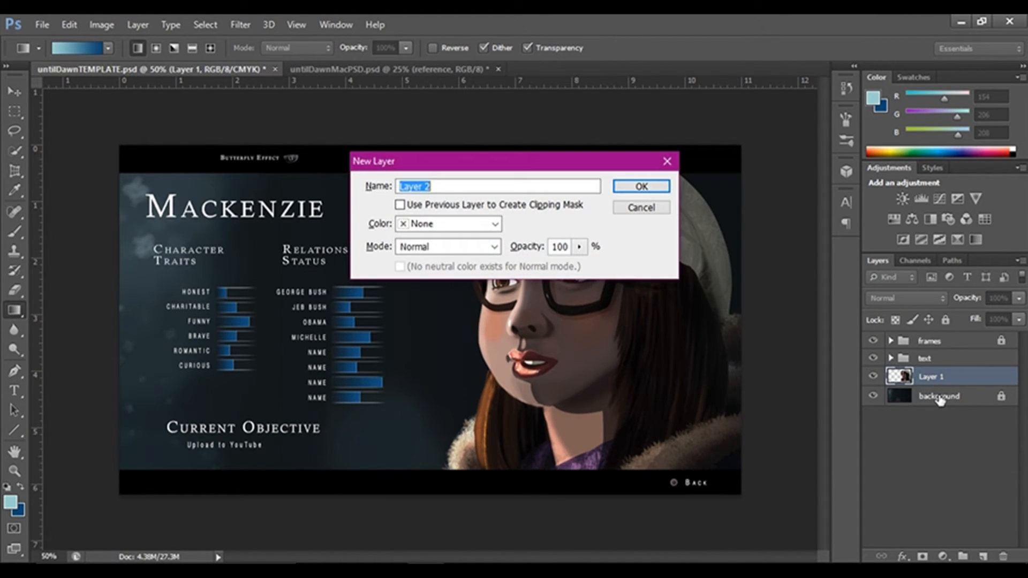
pyautogui.write('ga')
pyautogui.write('adient')
pyautogui.press('Return')
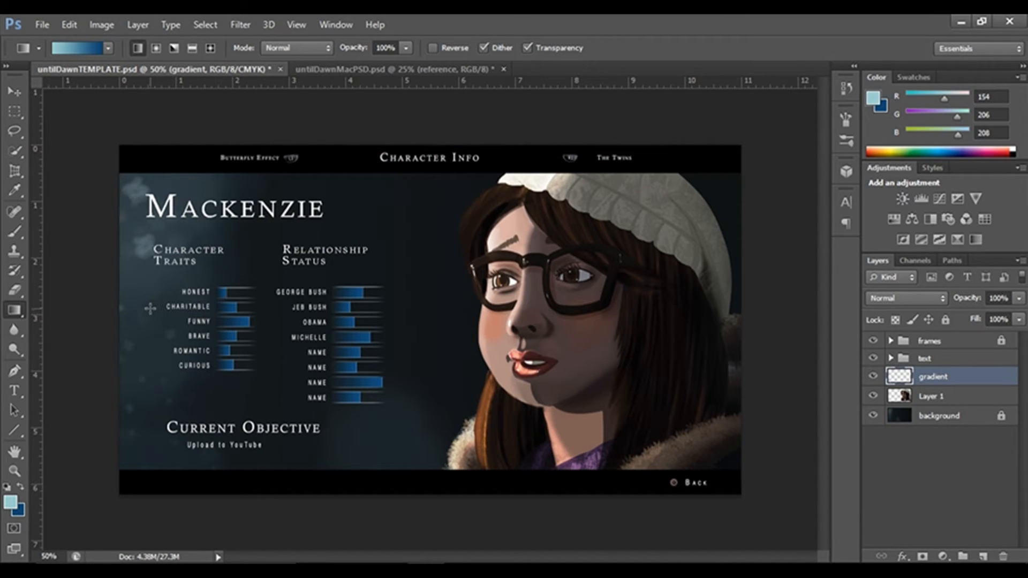
# Draw a horizontal light-to-dark blue gradient across the page and set the gradient layer to Overlay at 46% opacity
pyautogui.moveTo(137, 305); pyautogui.dragTo(704, 314)
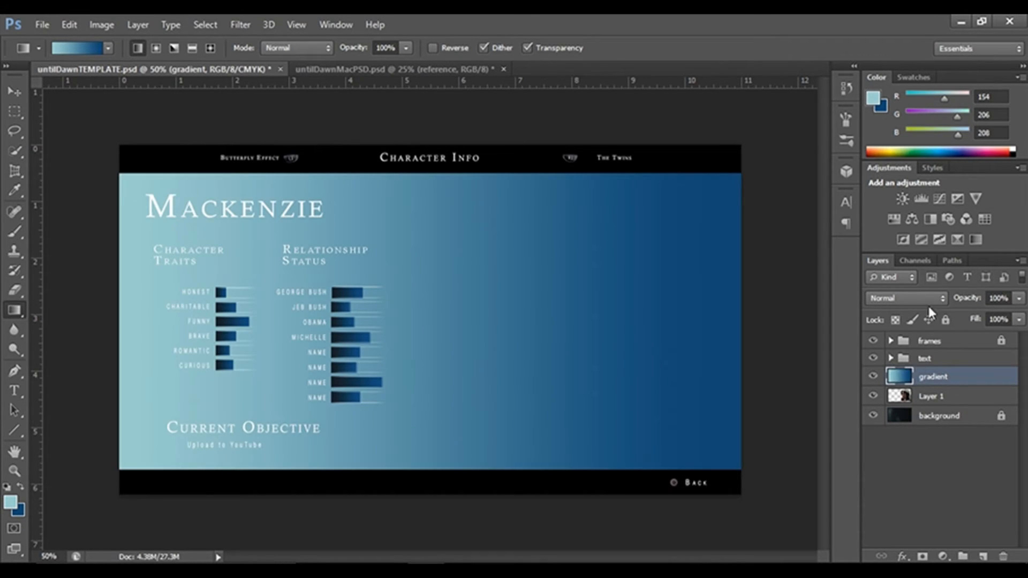
pyautogui.click(926, 300)
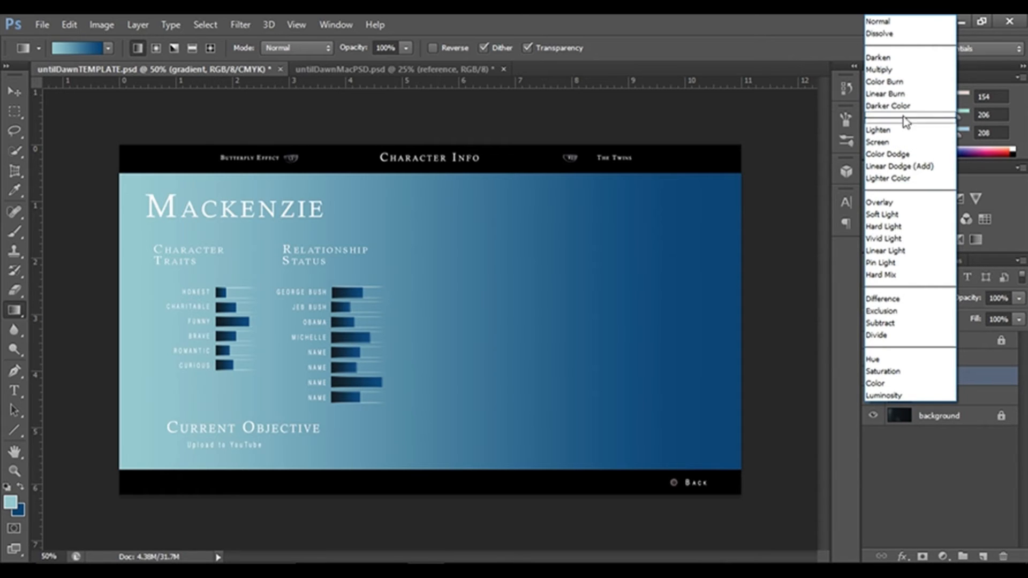
pyautogui.click(889, 202)
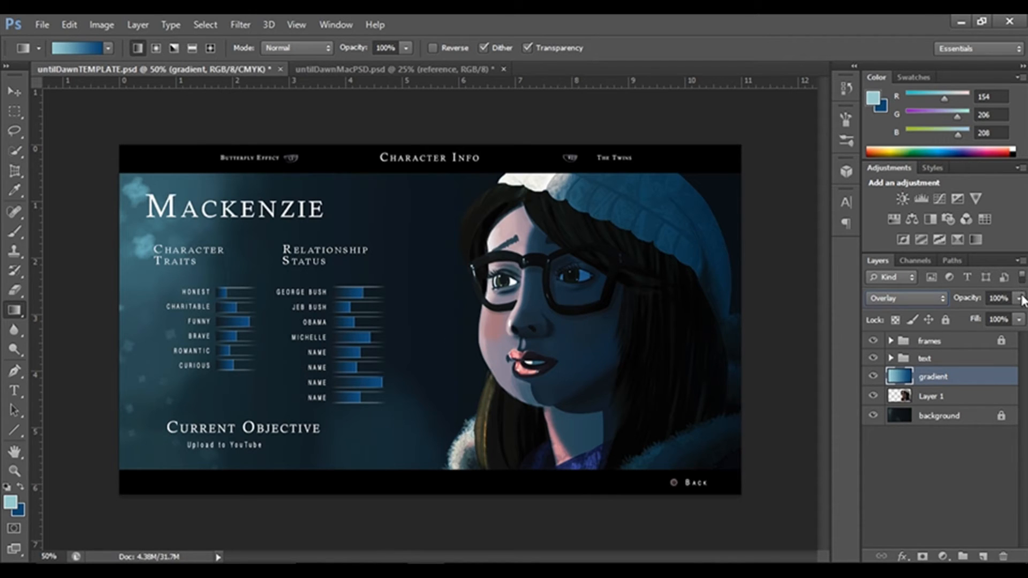
pyautogui.moveTo(1020, 298); pyautogui.dragTo(1017, 321)
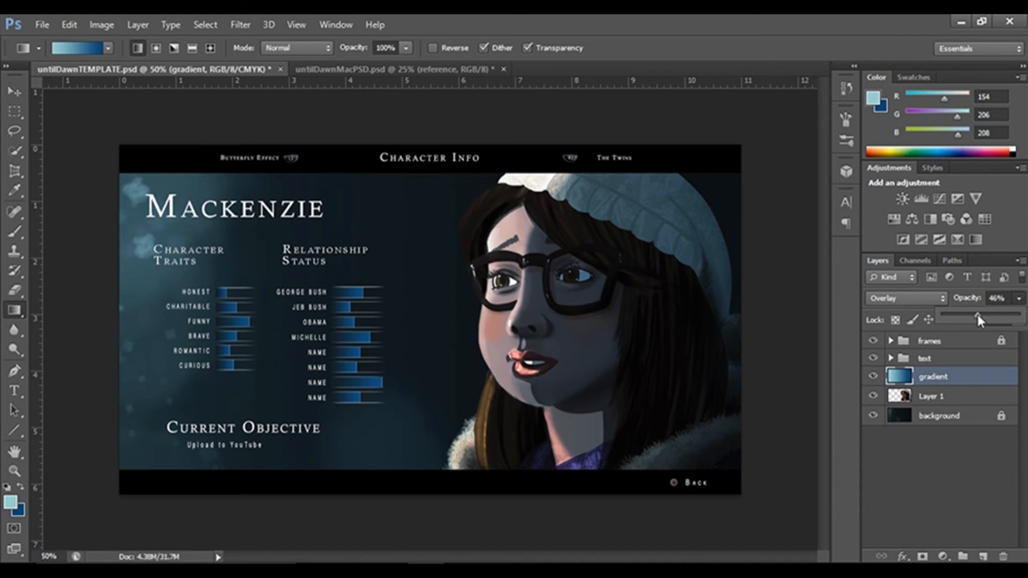
# Compare the page with and without the gradient layer by toggling its visibility, and leave the layer hidden
pyautogui.click(872, 376)
pyautogui.click(872, 376)
pyautogui.click(873, 376)
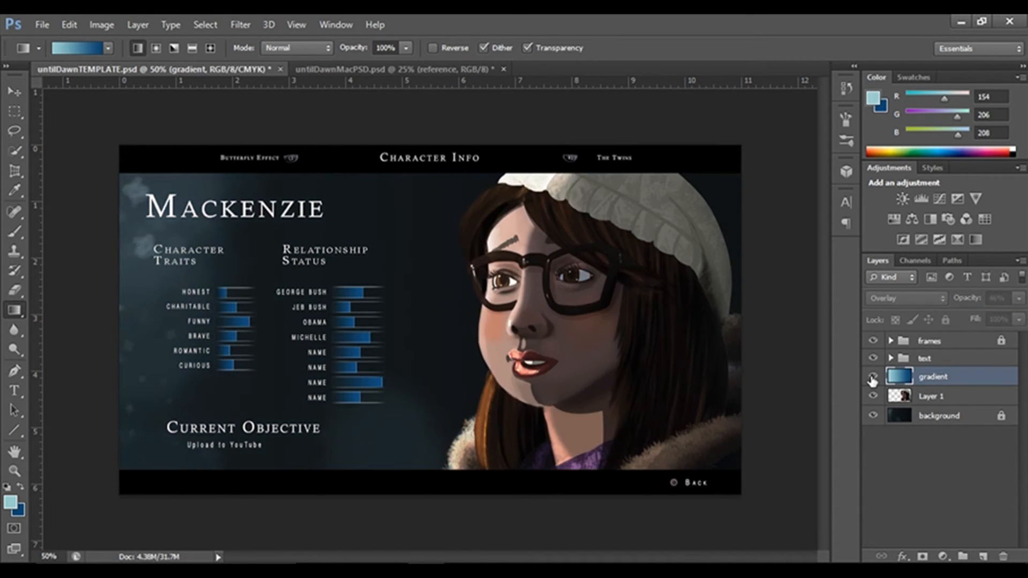
pyautogui.click(873, 377)
pyautogui.click(872, 376)
pyautogui.click(873, 376)
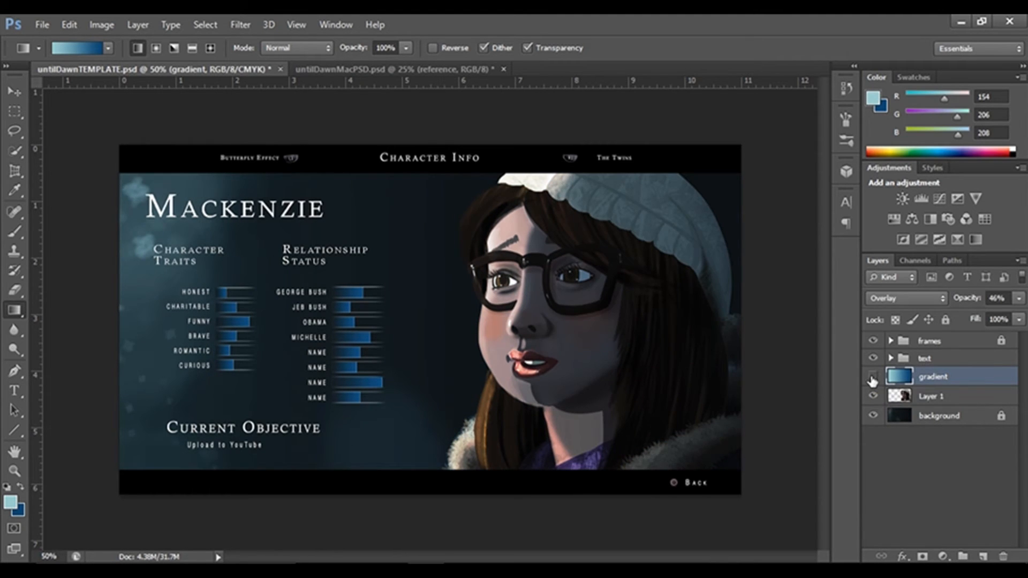
pyautogui.click(873, 376)
pyautogui.click(873, 377)
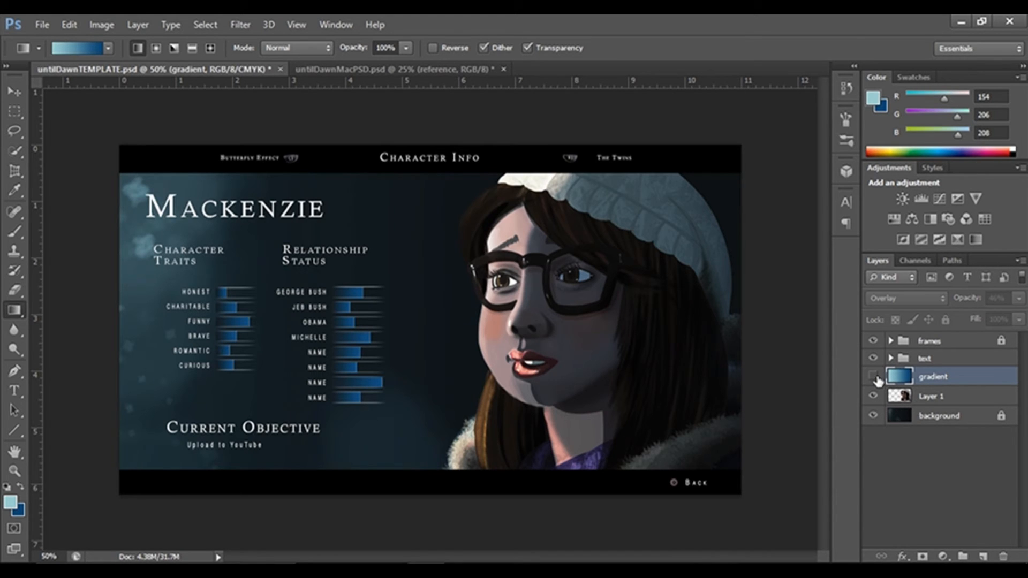
# Select the portrait's outline from Layer 1 and fill it with a horizontal light-to-dark blue gradient on a new layer named "gradient2"
pyautogui.keyDown('ctrl'); pyautogui.click(906, 400); pyautogui.keyUp('ctrl')
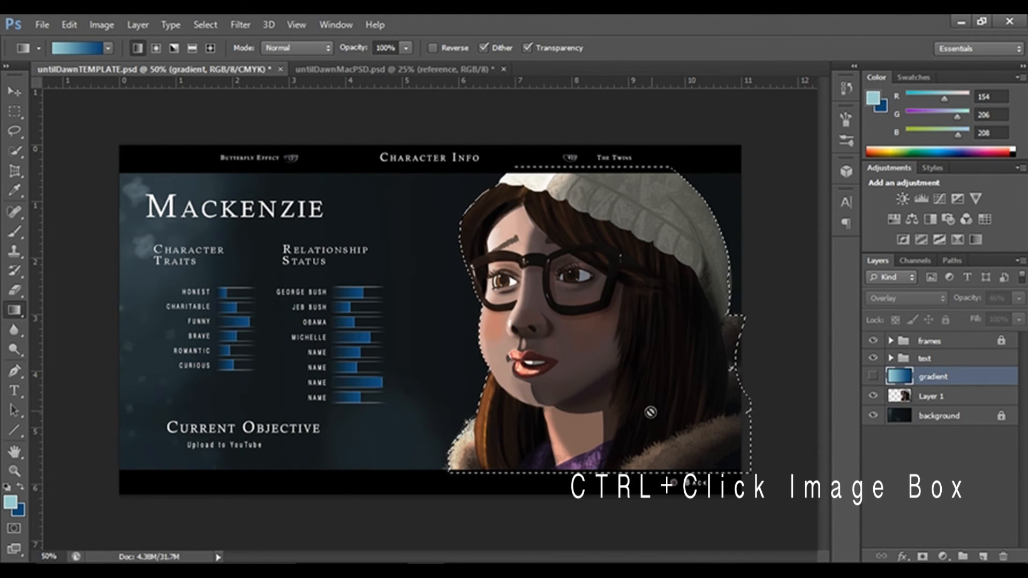
pyautogui.hotkey('ctrl', 'shift', 'n')
pyautogui.write('gradient2')
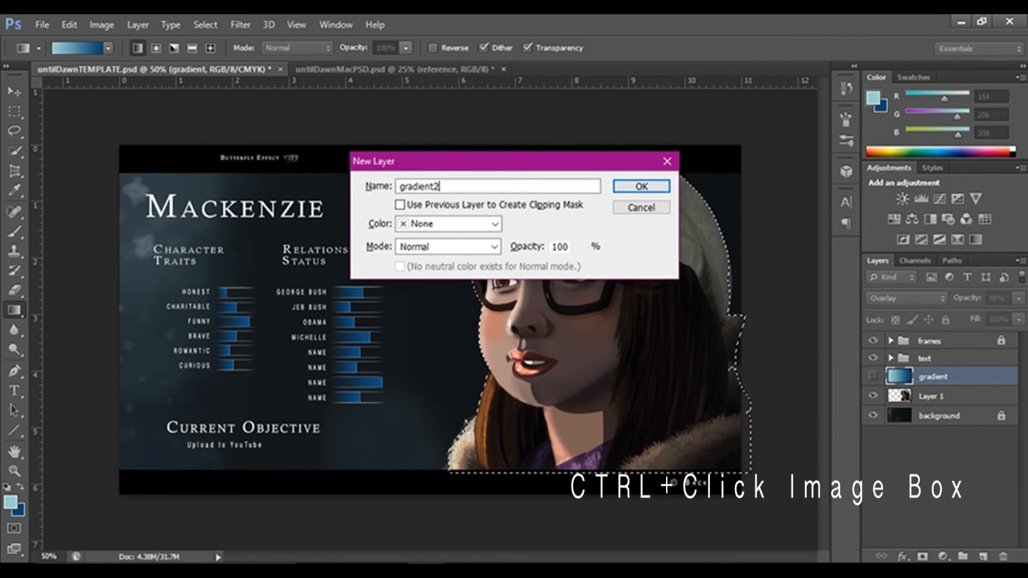
pyautogui.press('Return')
pyautogui.moveTo(296, 322); pyautogui.dragTo(794, 335)
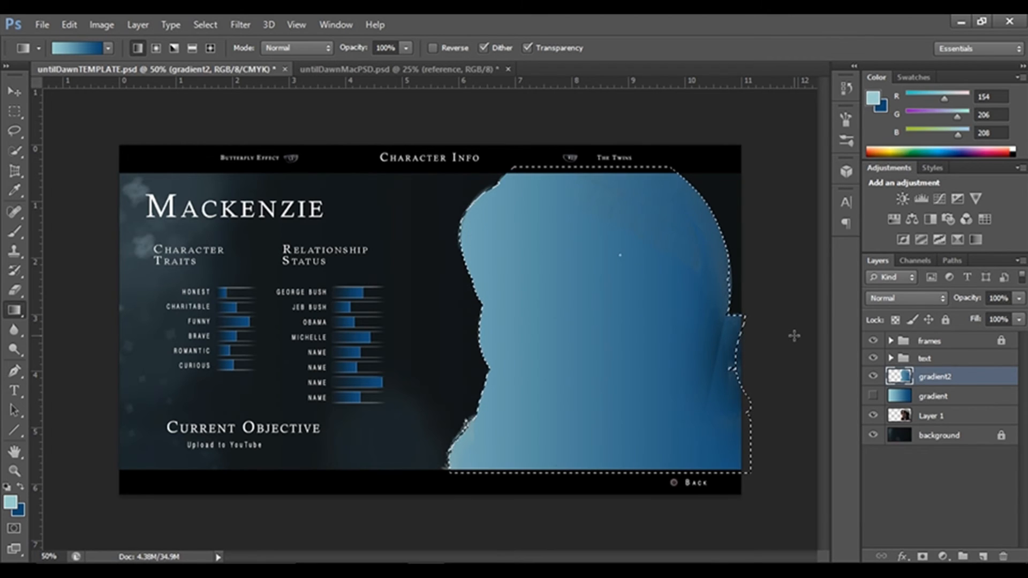
pyautogui.moveTo(109, 333); pyautogui.dragTo(774, 331)
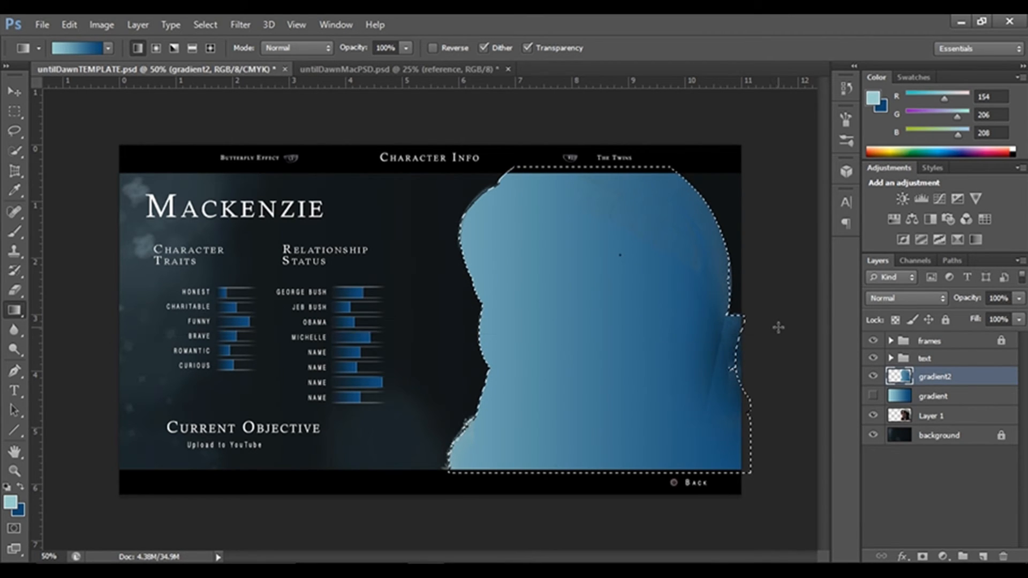
# Set the gradient2 layer to Overlay blending at 48% opacity and clear the selection around the portrait
pyautogui.click(931, 297)
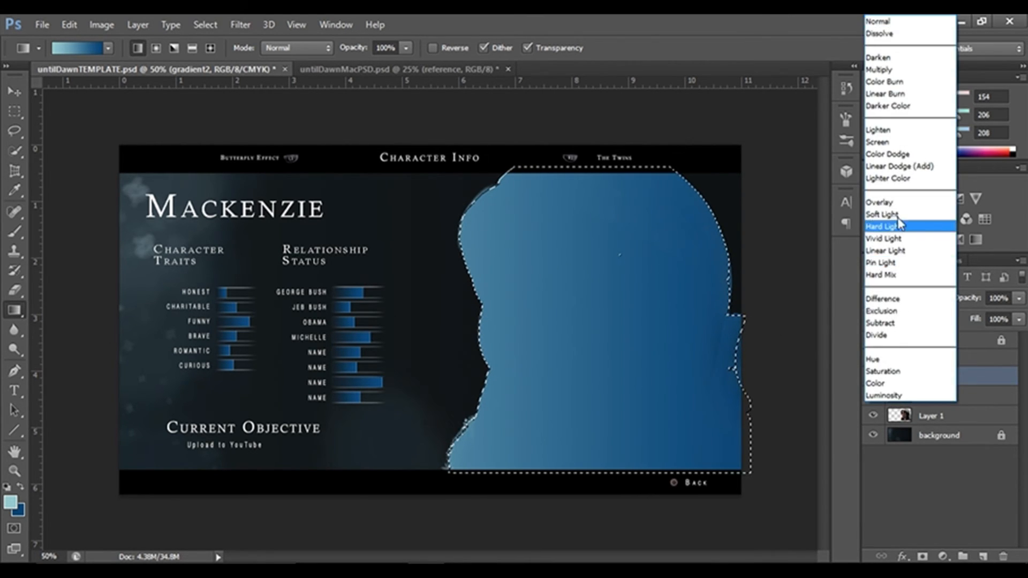
pyautogui.click(895, 206)
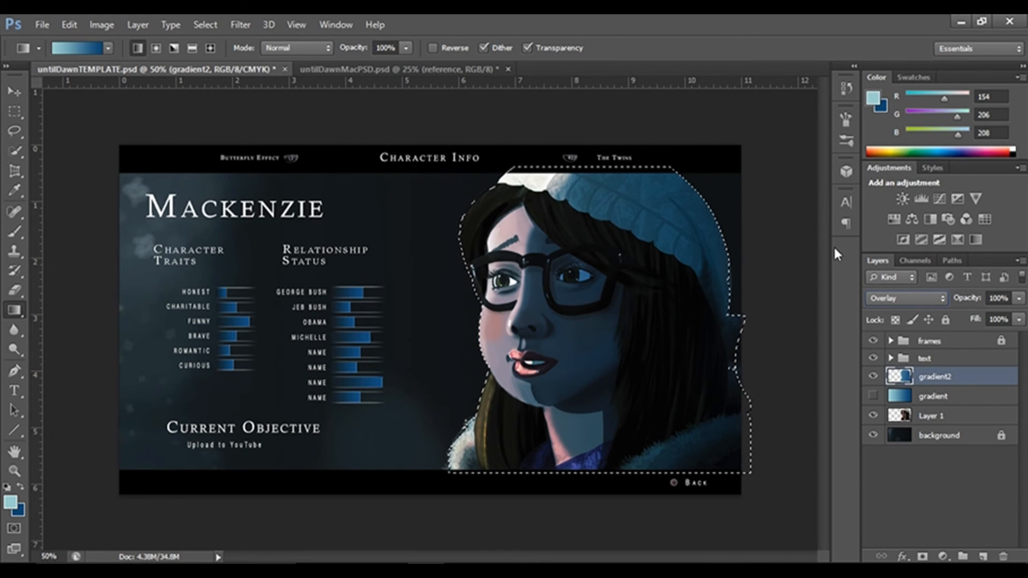
pyautogui.hotkey('ctrl', 'd')
pyautogui.click(1019, 298)
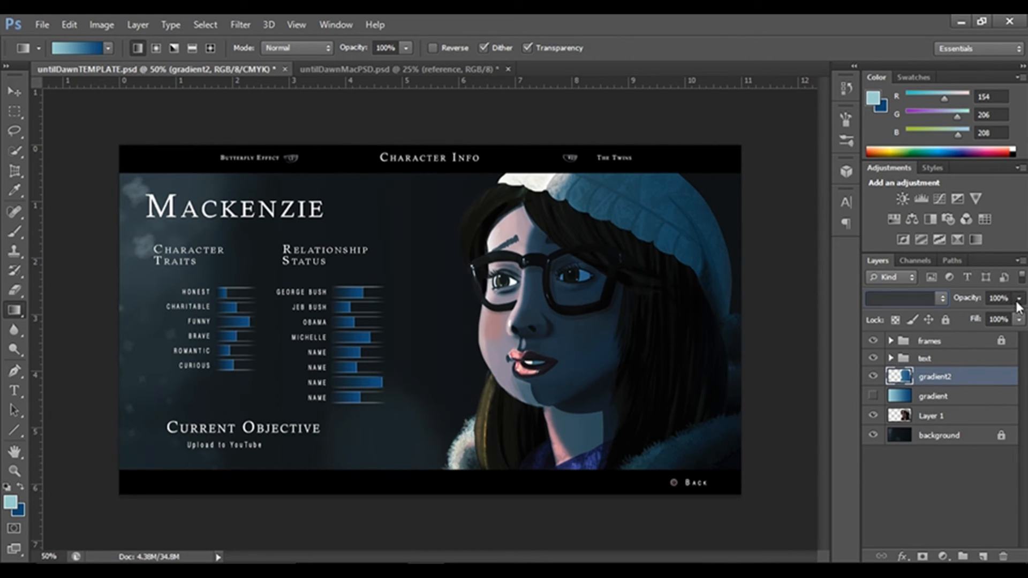
pyautogui.moveTo(1019, 316); pyautogui.dragTo(981, 316)
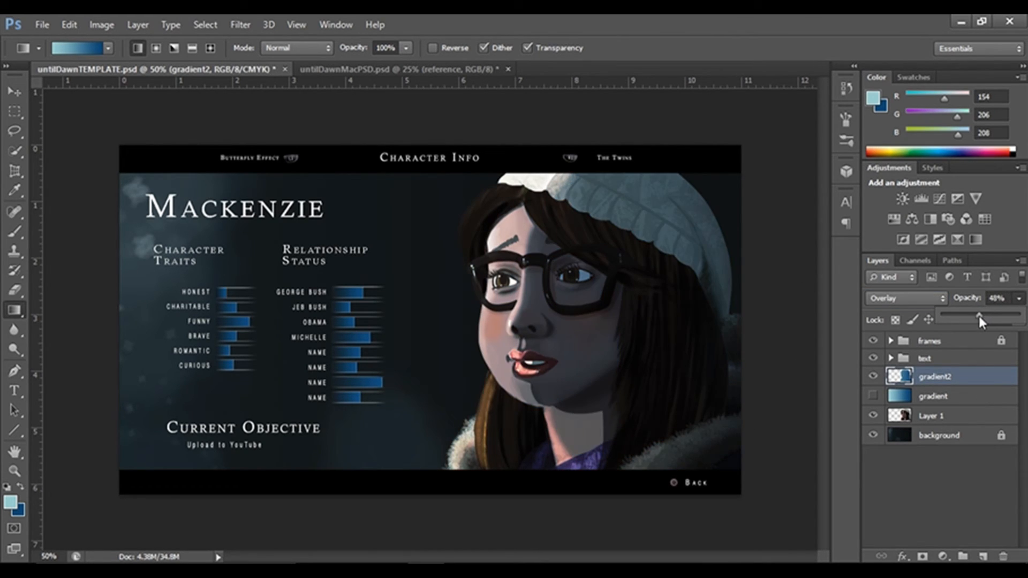